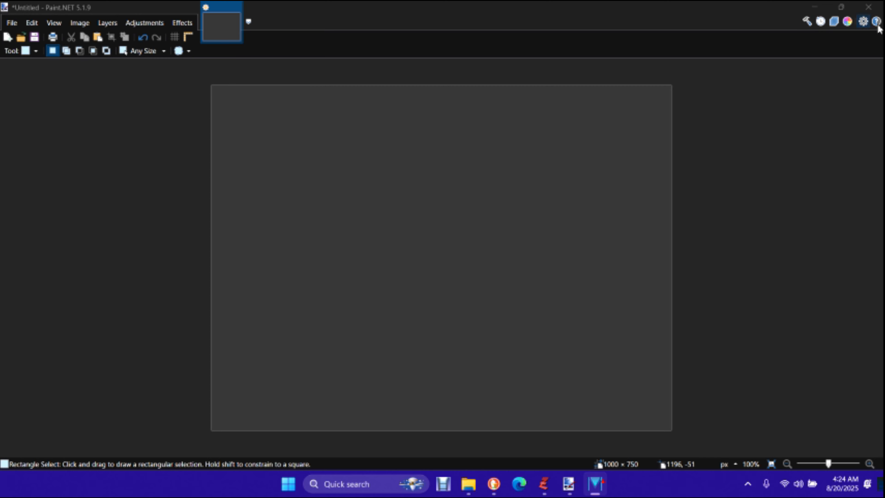
# - Show the Tools, Layers and Colors windows, and open the History window briefly before closing it
pyautogui.click(806, 22)
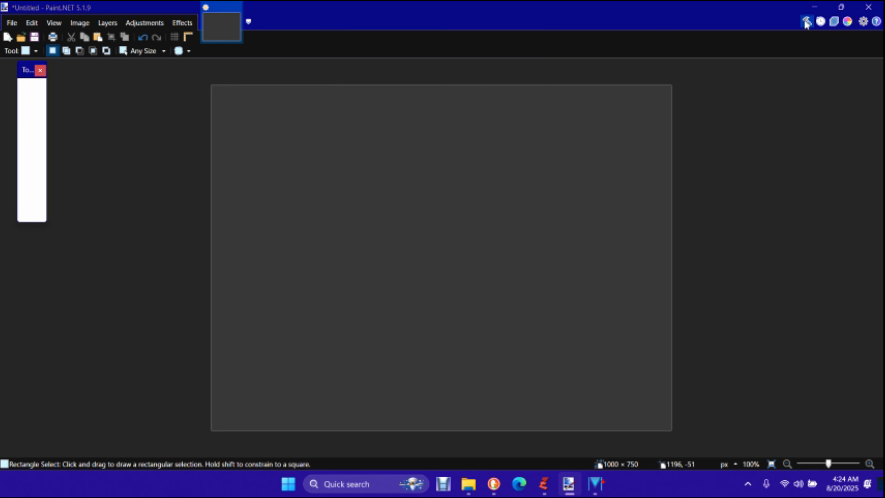
pyautogui.click(820, 22)
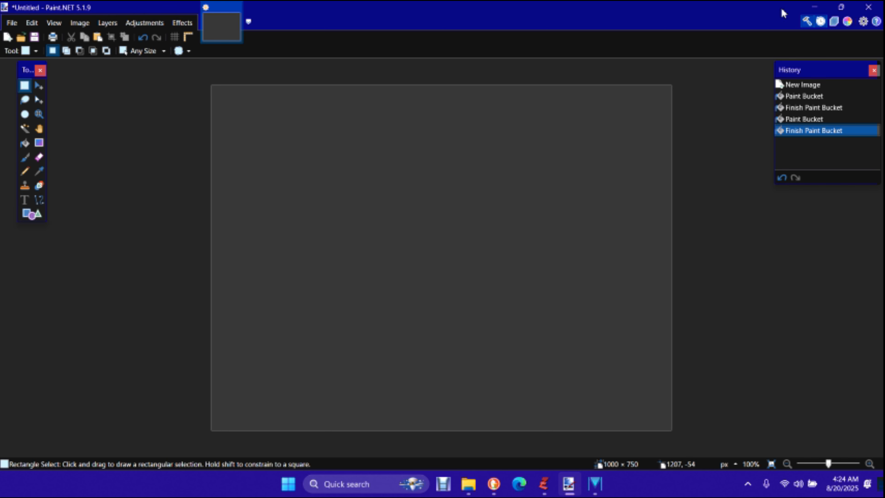
pyautogui.click(874, 70)
pyautogui.click(834, 23)
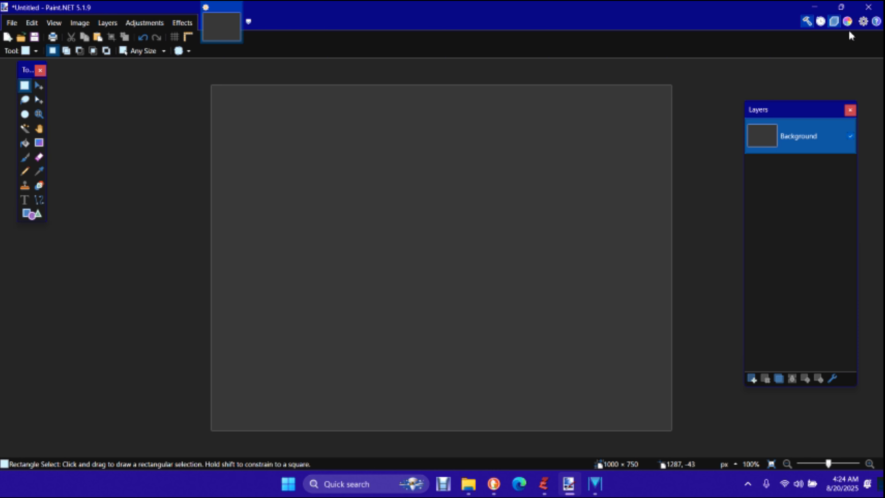
pyautogui.click(849, 22)
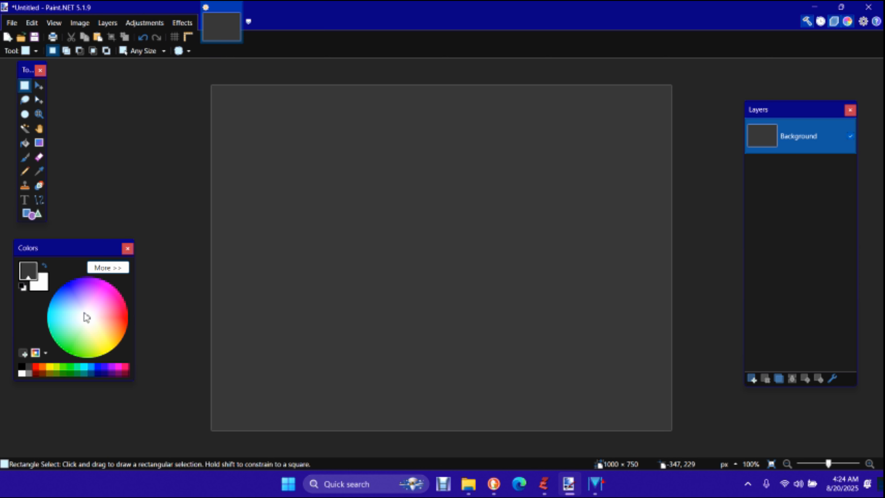
# - Try several primary colors, including dark red, black, green and pink, and settle on light green 77FF97
pyautogui.moveTo(73, 307)
pyautogui.mouseDown()
pyautogui.moveTo(70, 323)
pyautogui.moveTo(109, 314)
pyautogui.mouseUp()
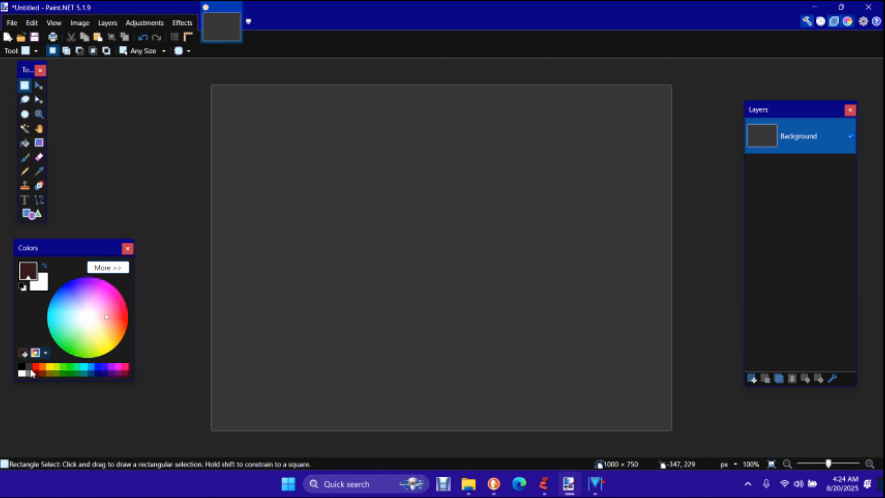
pyautogui.click(22, 366)
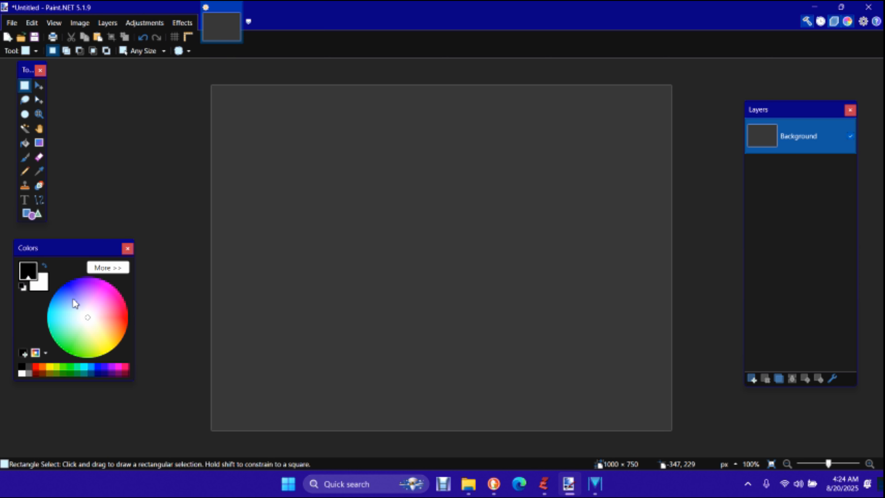
pyautogui.moveTo(75, 303); pyautogui.dragTo(74, 342)
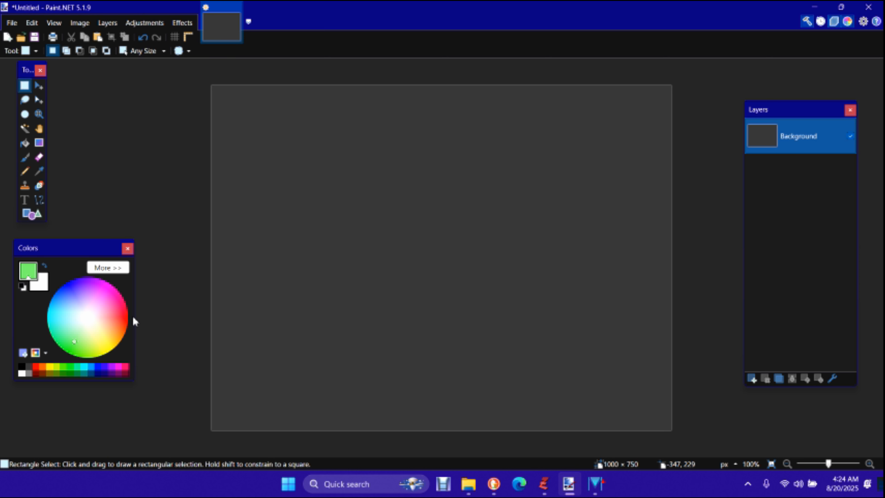
pyautogui.click(115, 325)
pyautogui.click(95, 291)
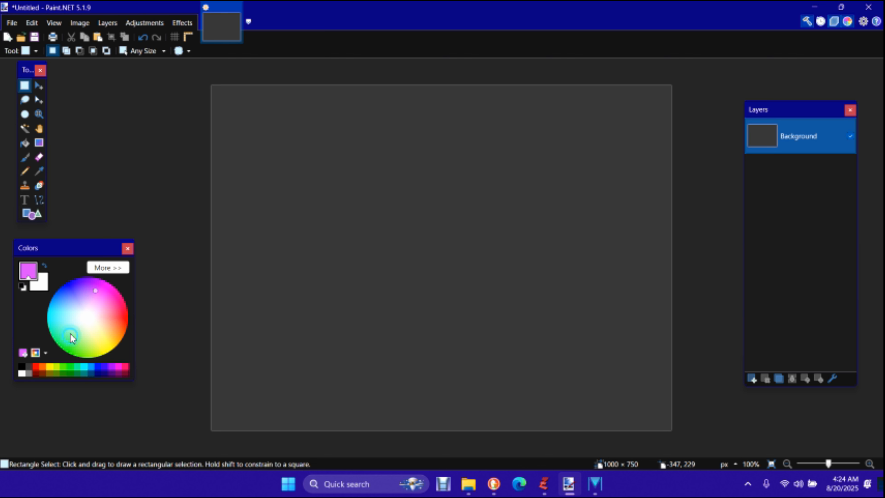
pyautogui.click(71, 336)
# - Examine the expanded RGB, HSV and opacity color values, collapse them, and close the Settings dialog
pyautogui.click(103, 265)
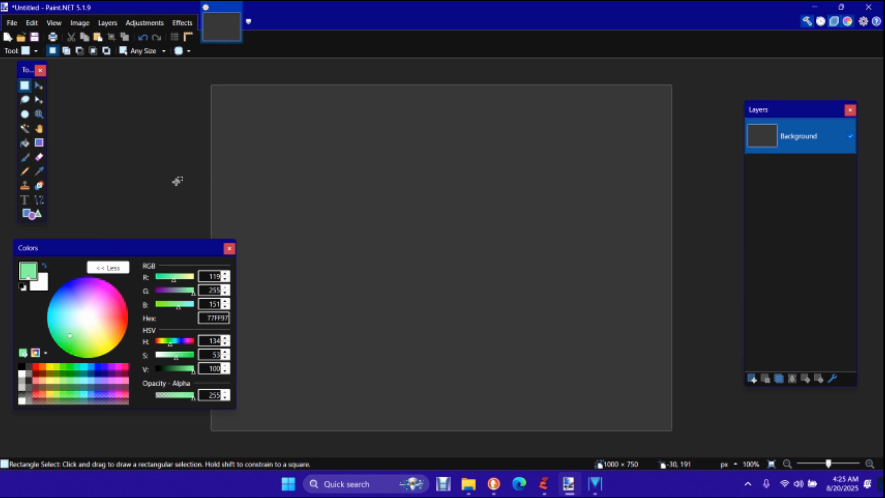
pyautogui.click(118, 267)
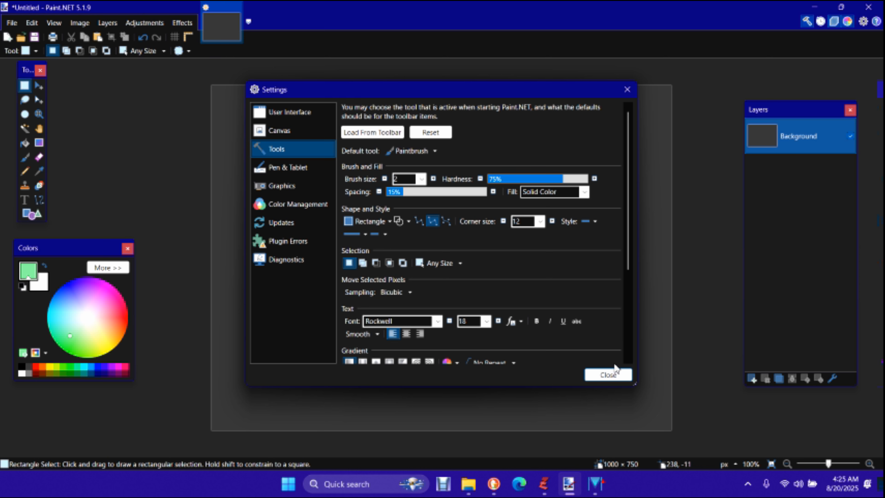
pyautogui.click(614, 376)
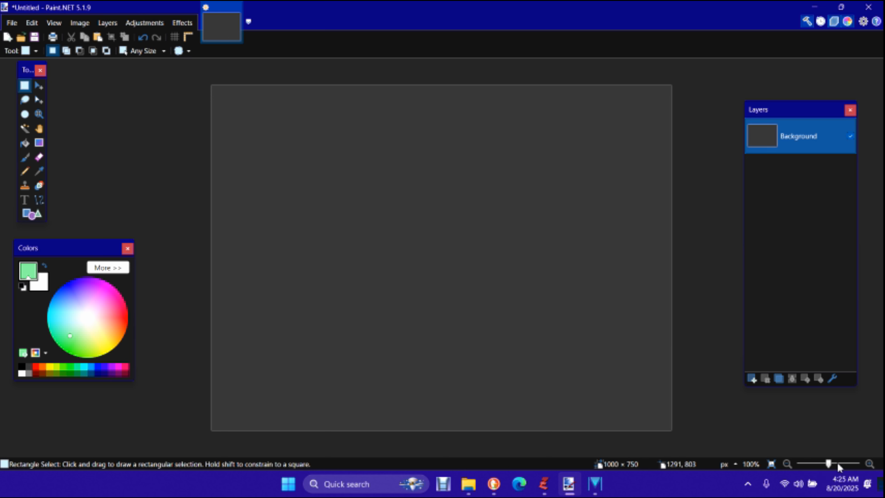
# - Zoom the canvas out and in to several levels, ending at 51%
pyautogui.moveTo(830, 464); pyautogui.dragTo(790, 459)
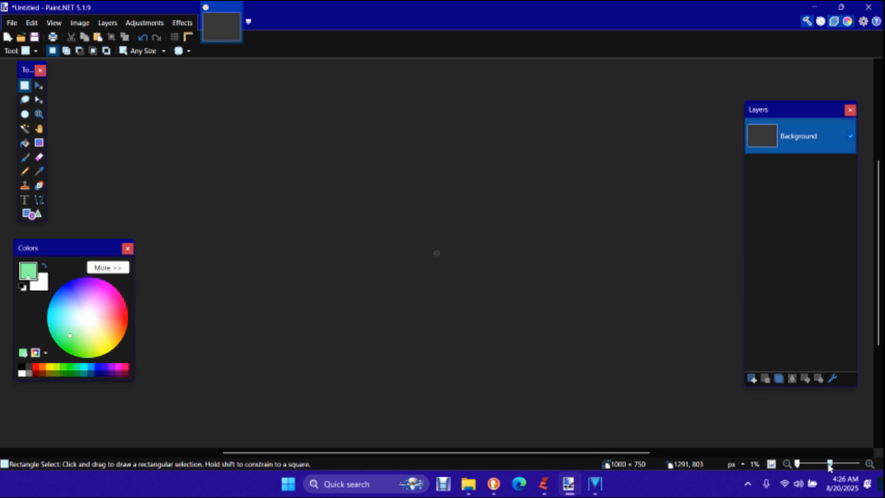
pyautogui.click(829, 464)
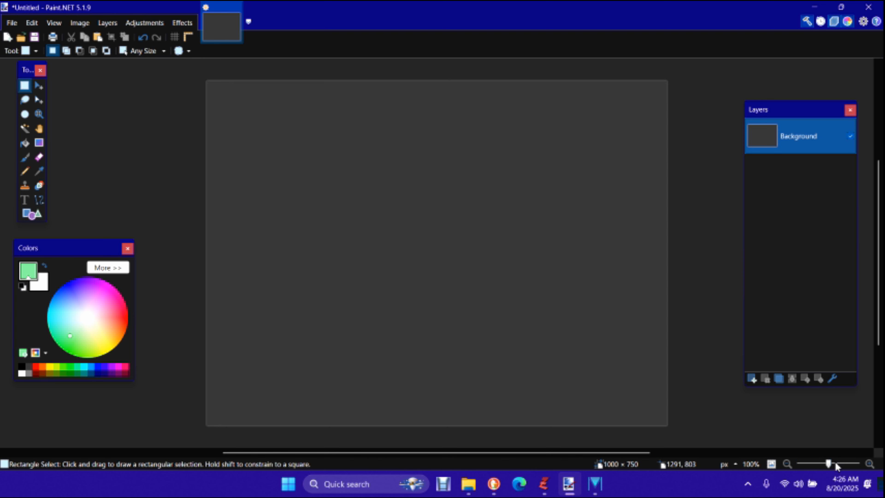
pyautogui.click(844, 464)
pyautogui.click(820, 462)
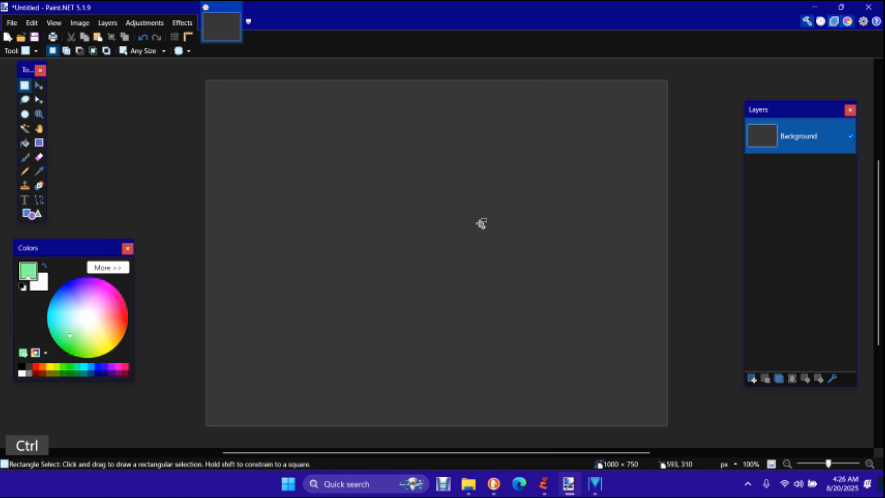
pyautogui.scroll(-1, 485, 225)
pyautogui.scroll(-2, 484, 225)
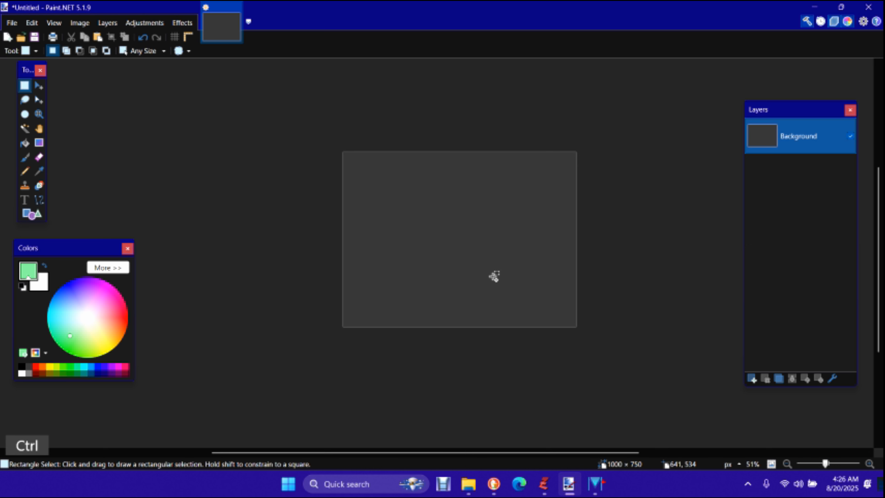
pyautogui.scroll(1, 494, 277)
pyautogui.scroll(3, 497, 275)
pyautogui.scroll(2, 503, 271)
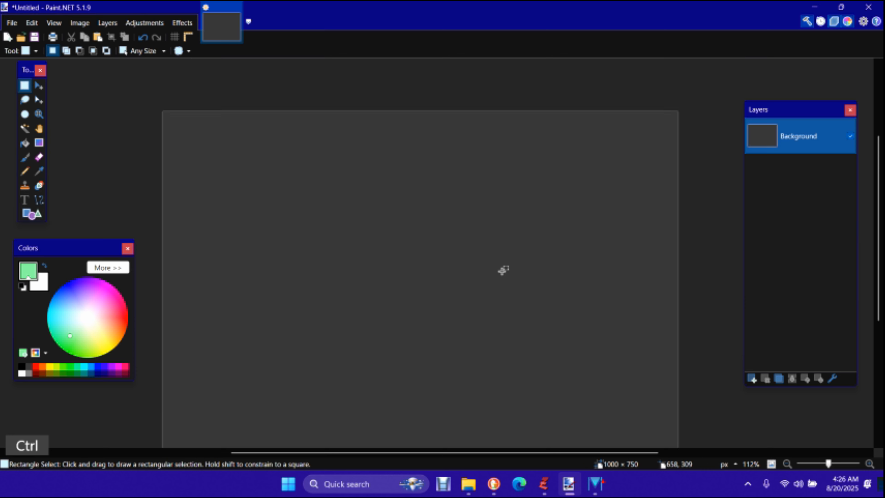
pyautogui.scroll(-4, 503, 272)
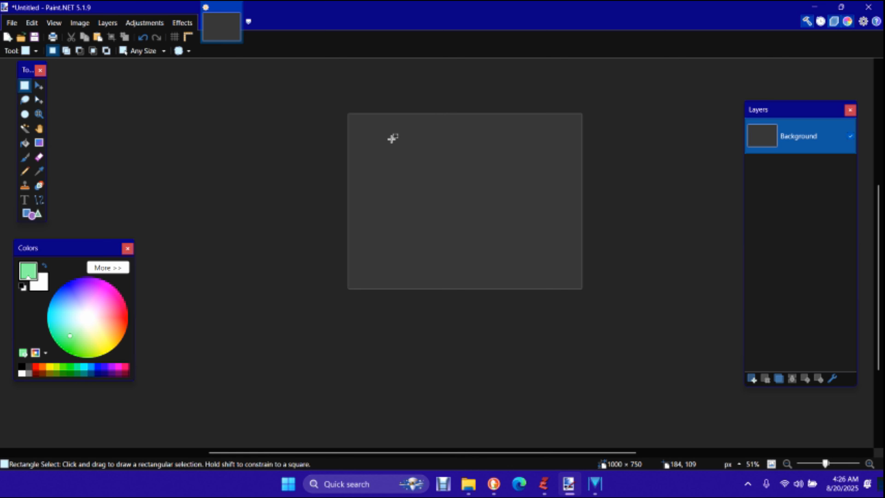
# - Draw a rectangular selection about 169 × 151 px, and replace it with one about 24 × 24 px near the canvas's upper-left corner
pyautogui.moveTo(391, 138); pyautogui.dragTo(430, 174)
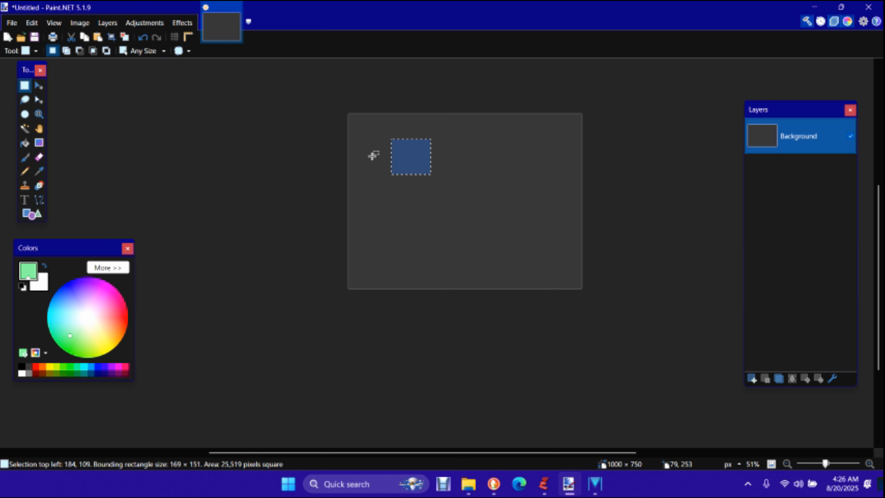
pyautogui.scroll(5, 399, 244)
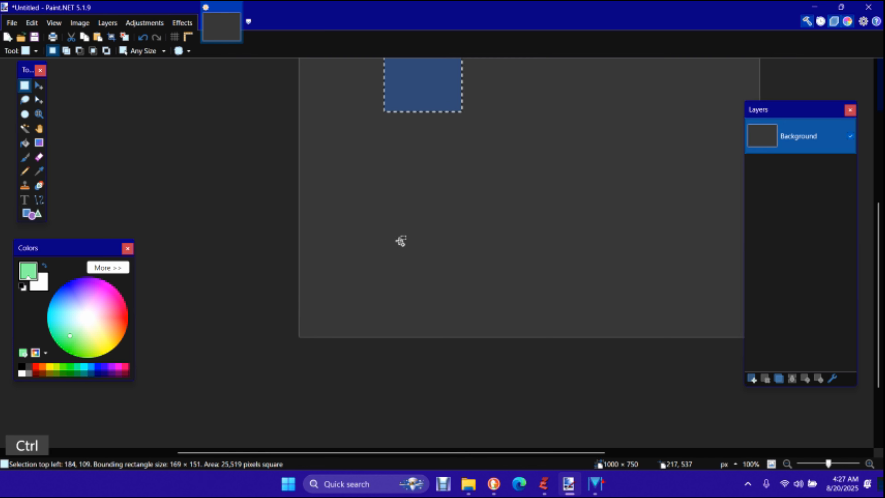
pyautogui.scroll(1, 397, 251)
pyautogui.scroll(7, 395, 251)
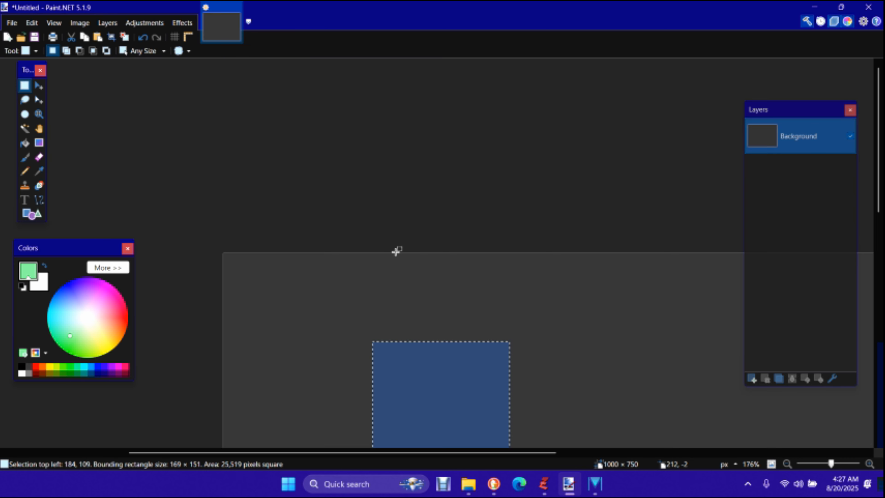
pyautogui.scroll(-1, 395, 251)
pyautogui.moveTo(282, 241); pyautogui.dragTo(303, 260)
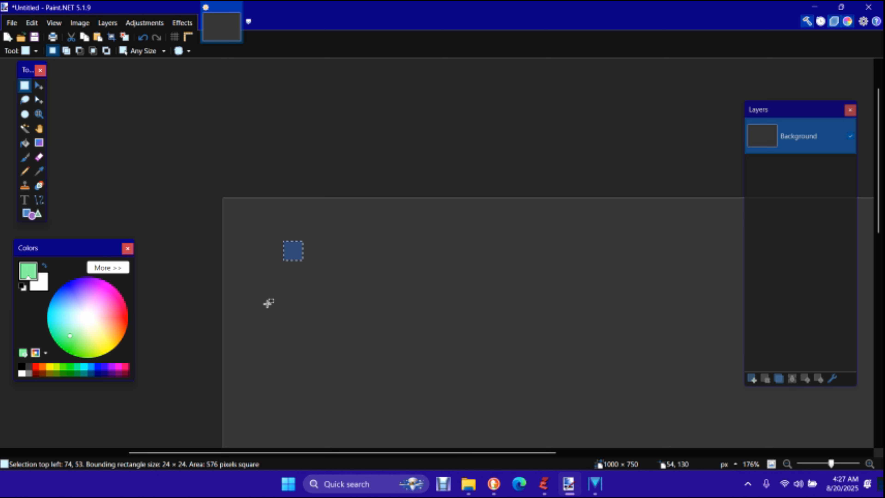
# - Return the view to actual size and zoom in on the small square selection to 251%
pyautogui.click(54, 23)
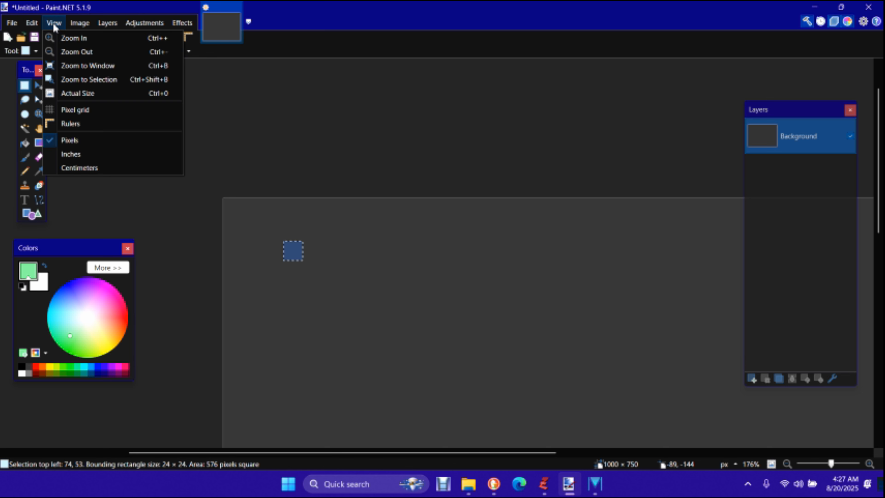
pyautogui.click(89, 94)
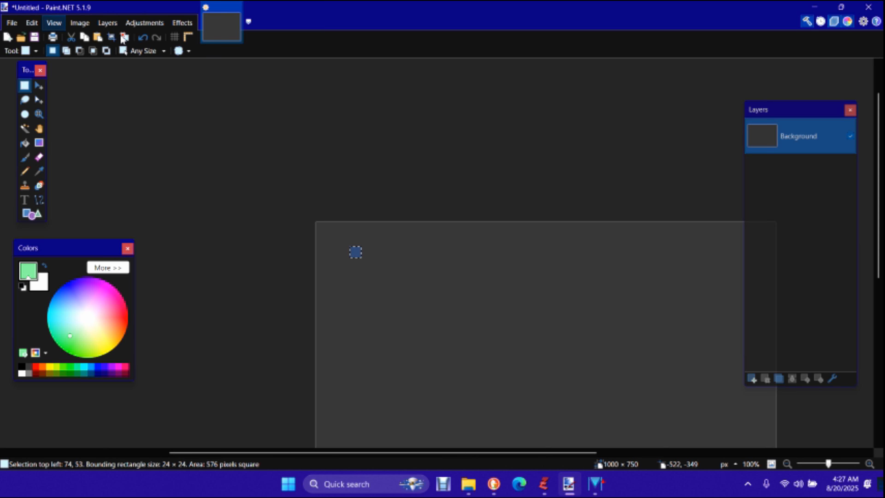
pyautogui.keyDown('ctrl'); pyautogui.scroll(1, 259, 265); pyautogui.keyUp('ctrl')
pyautogui.keyDown('ctrl'); pyautogui.scroll(7, 260, 268); pyautogui.keyUp('ctrl')
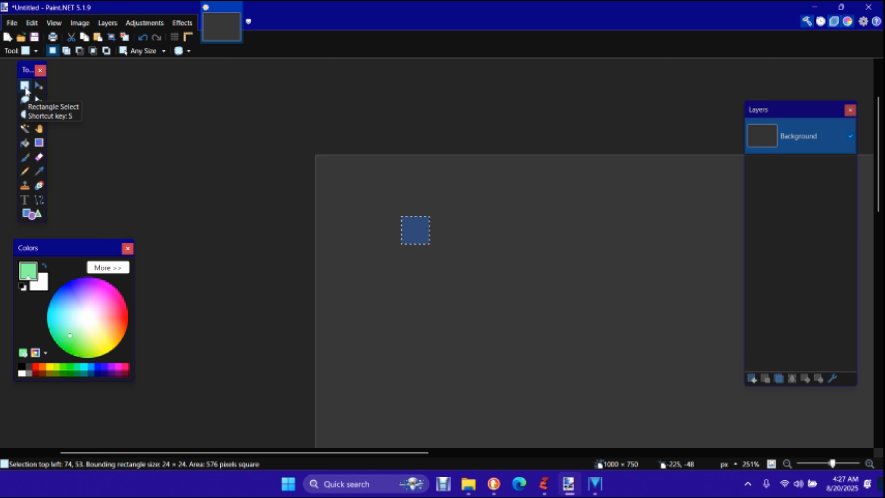
# - Draw a freehand lasso selection about 101 × 93 px near the canvas's upper-left corner, invert it, and deselect
pyautogui.click(24, 104)
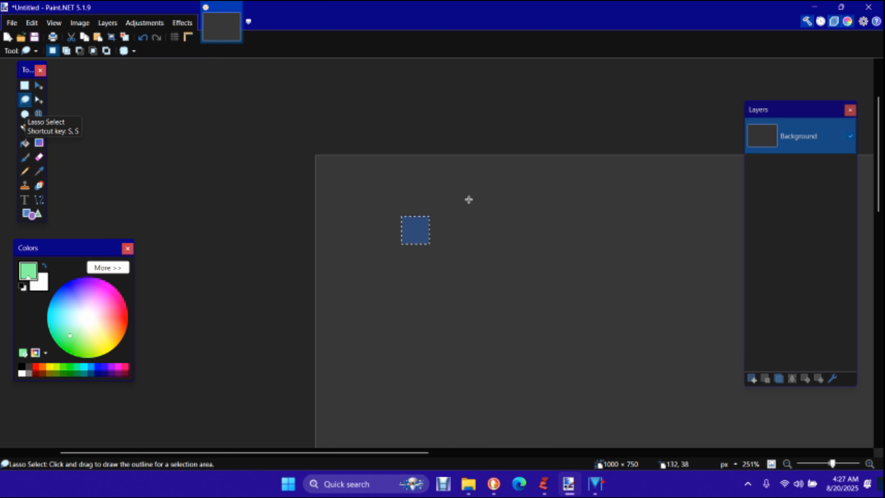
pyautogui.moveTo(469, 199)
pyautogui.mouseDown()
pyautogui.moveTo(501, 257)
pyautogui.moveTo(455, 289)
pyautogui.moveTo(420, 293)
pyautogui.moveTo(400, 269)
pyautogui.moveTo(378, 205)
pyautogui.moveTo(411, 186)
pyautogui.mouseUp()
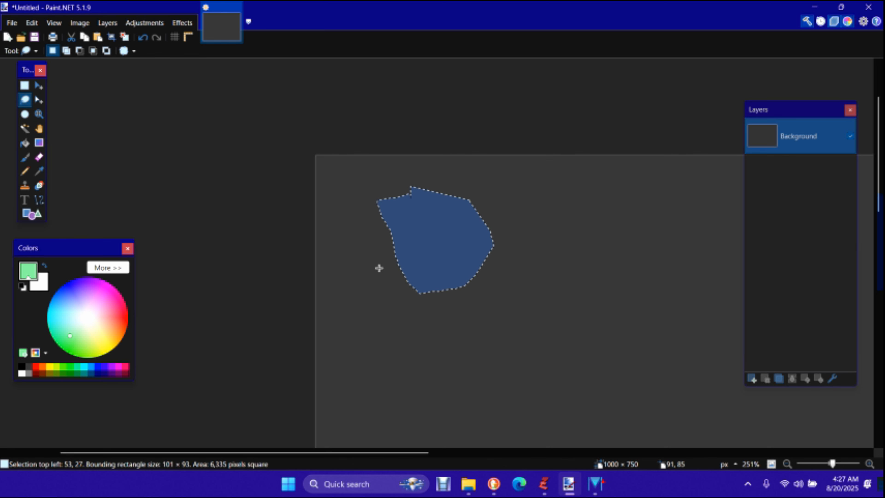
pyautogui.click(32, 23)
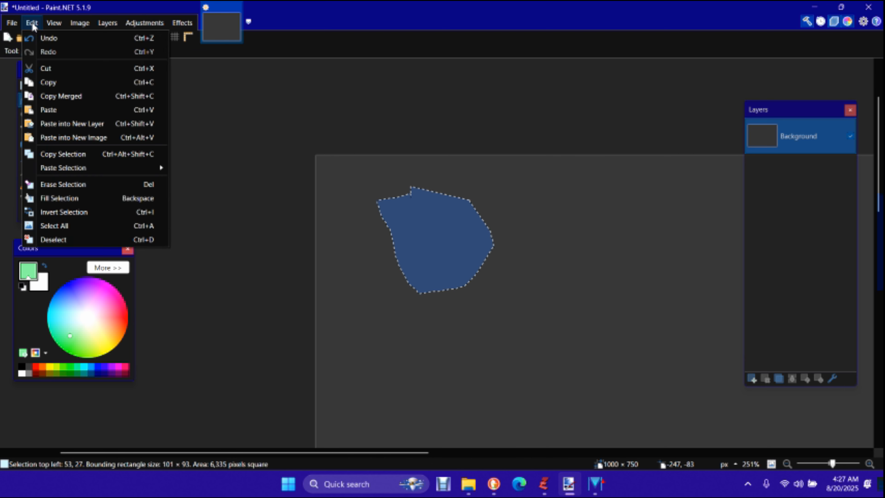
pyautogui.click(81, 212)
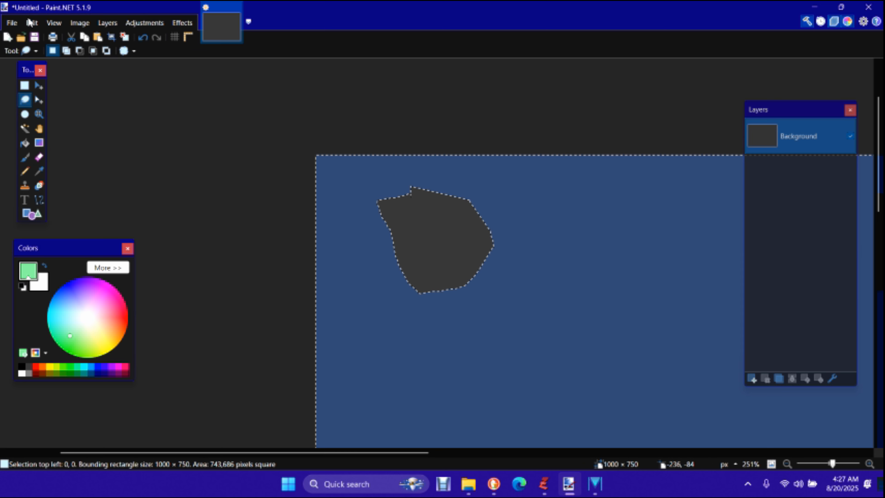
pyautogui.click(88, 115)
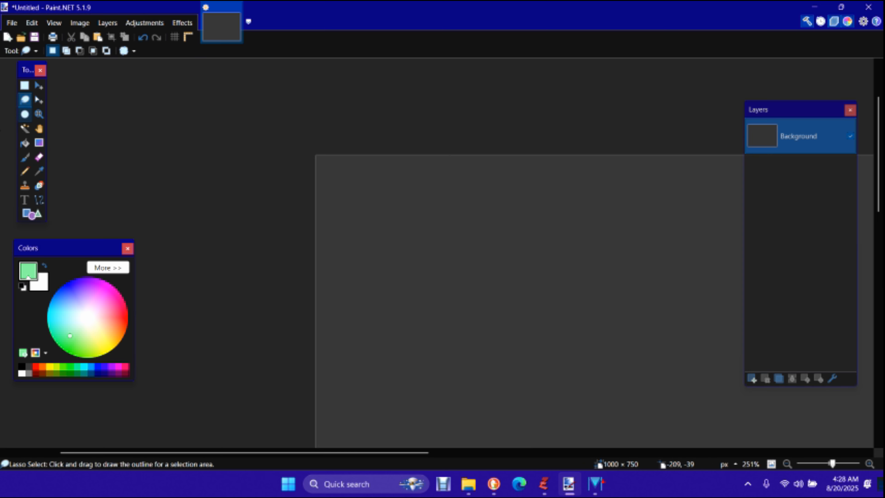
# - Draw a nearly circular elliptical selection about 75 × 76 px near the canvas's upper-left corner
pyautogui.click(24, 114)
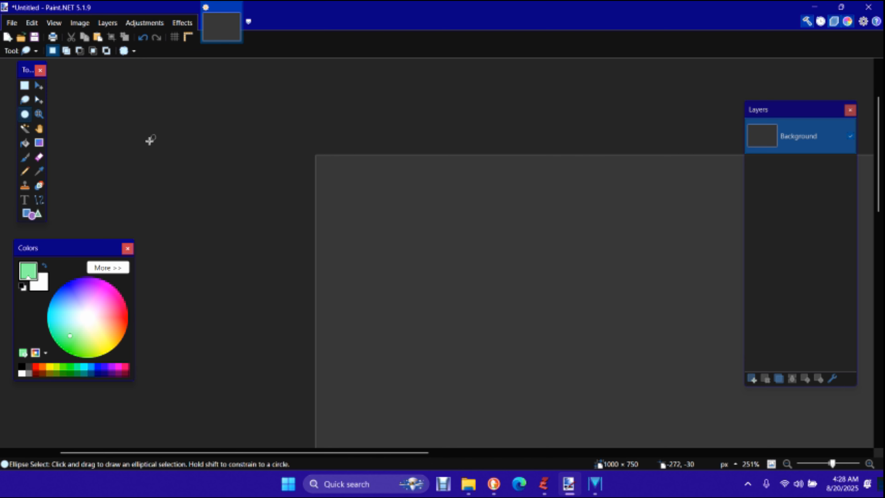
pyautogui.moveTo(406, 209); pyautogui.dragTo(493, 297)
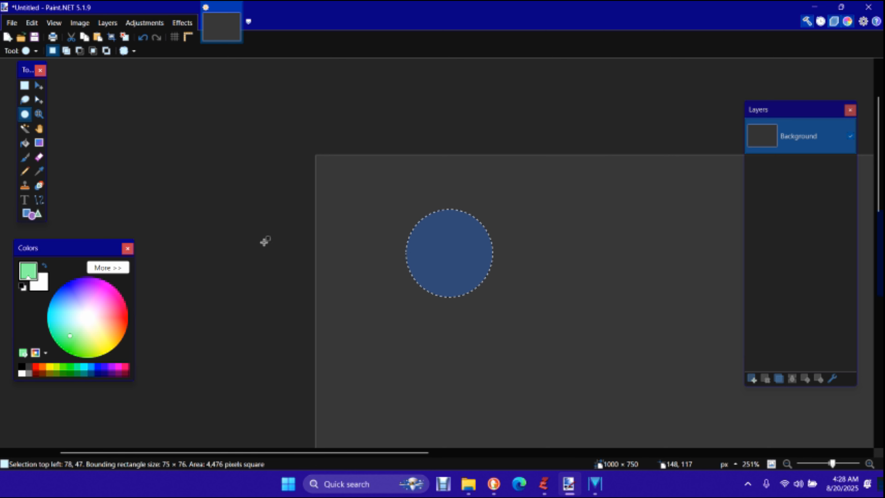
# - Activate the Magic Wand tool, try different tolerances, and set the tolerance to 47%
pyautogui.click(25, 130)
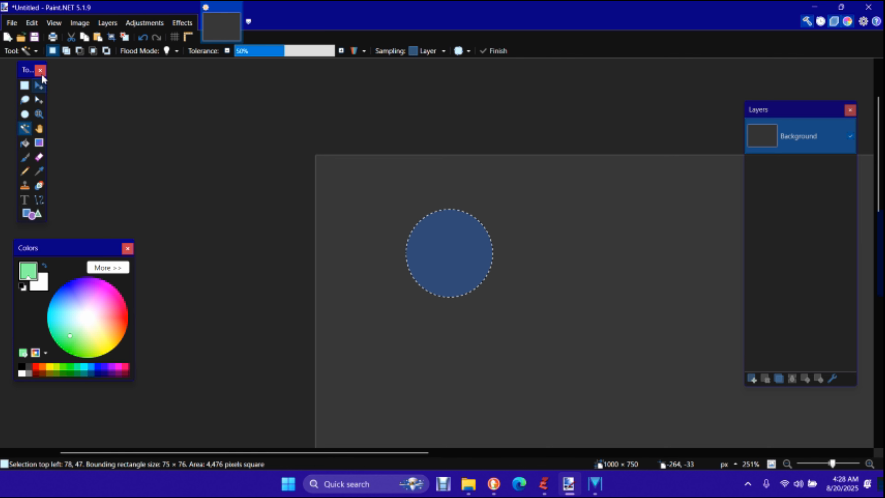
pyautogui.click(260, 52)
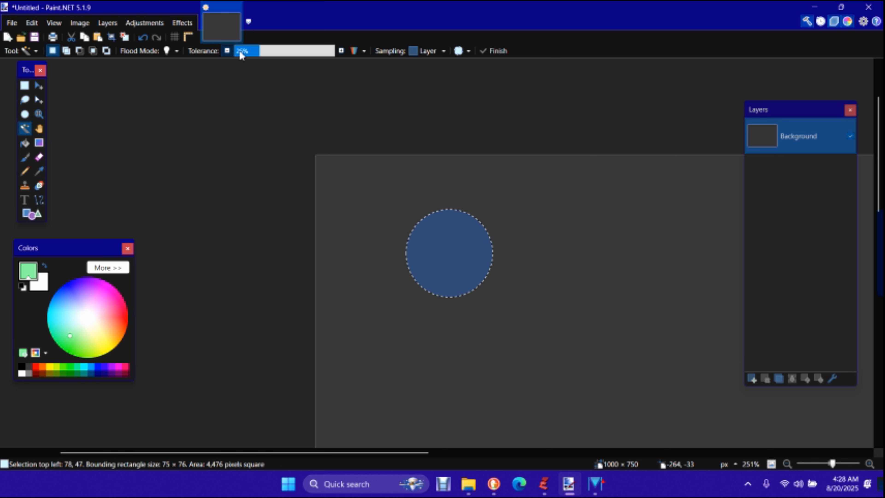
pyautogui.click(251, 52)
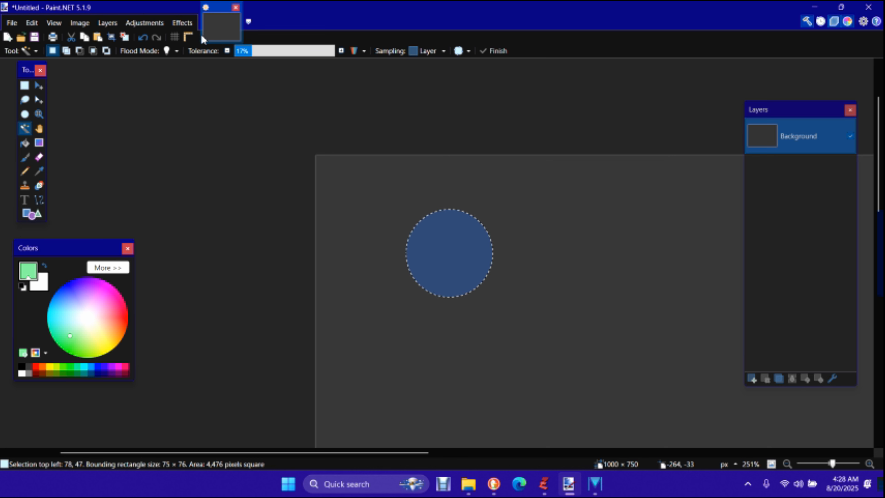
pyautogui.click(281, 51)
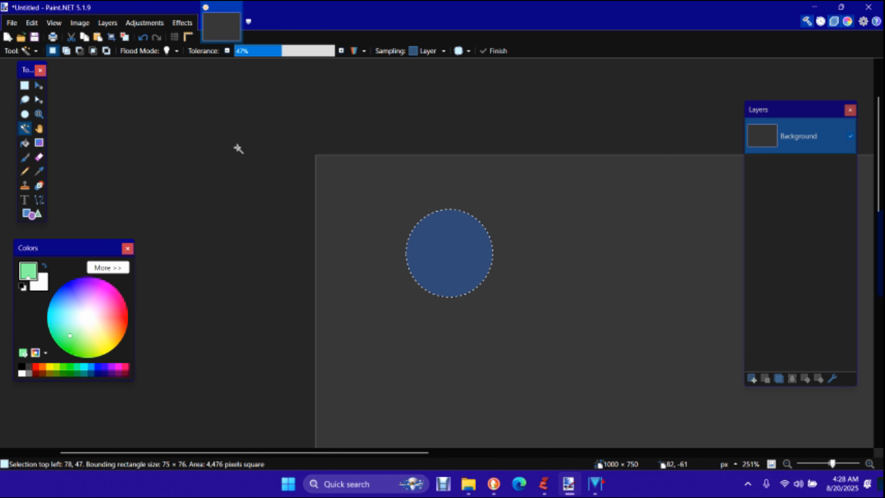
# - Activate the Paint Bucket tool, set its tolerance to 100%, and review the flood mode and sampling options
pyautogui.click(22, 145)
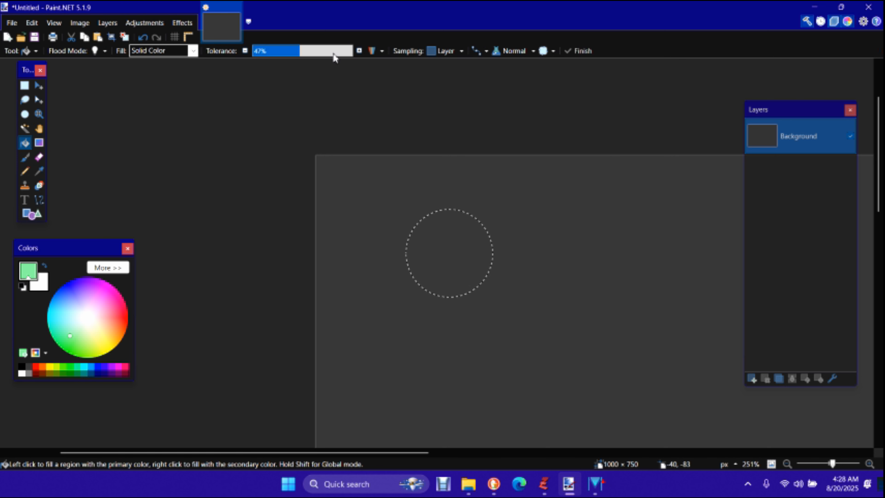
pyautogui.click(351, 50)
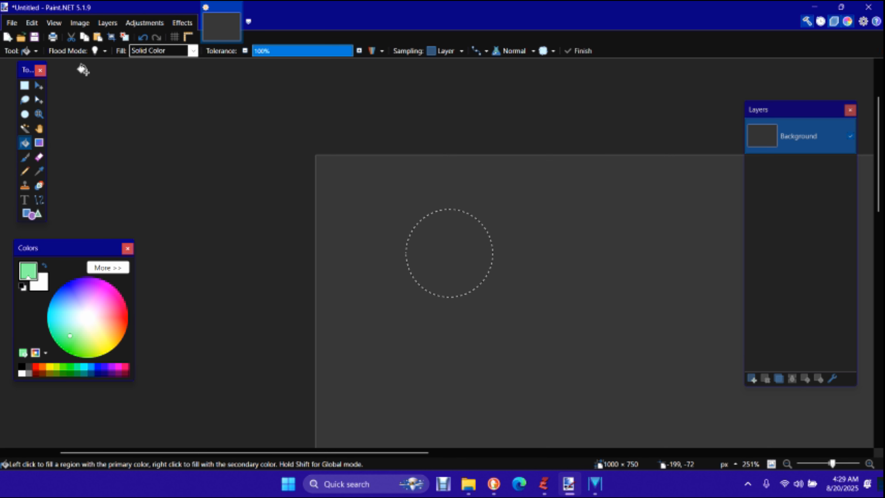
pyautogui.click(105, 51)
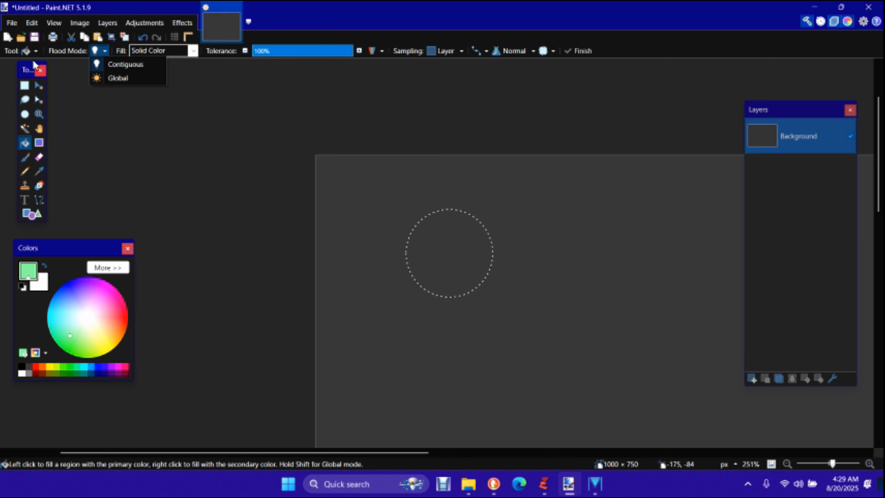
pyautogui.click(392, 91)
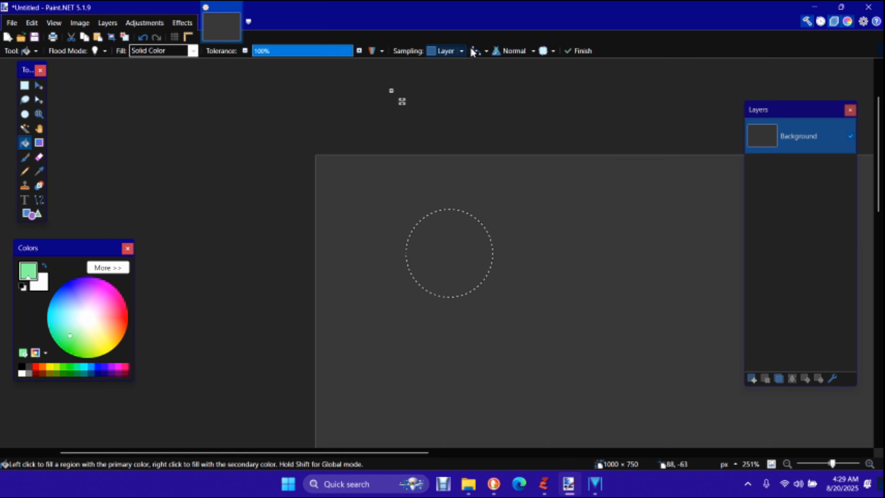
pyautogui.click(462, 49)
pyautogui.click(462, 49)
pyautogui.click(462, 49)
pyautogui.click(47, 174)
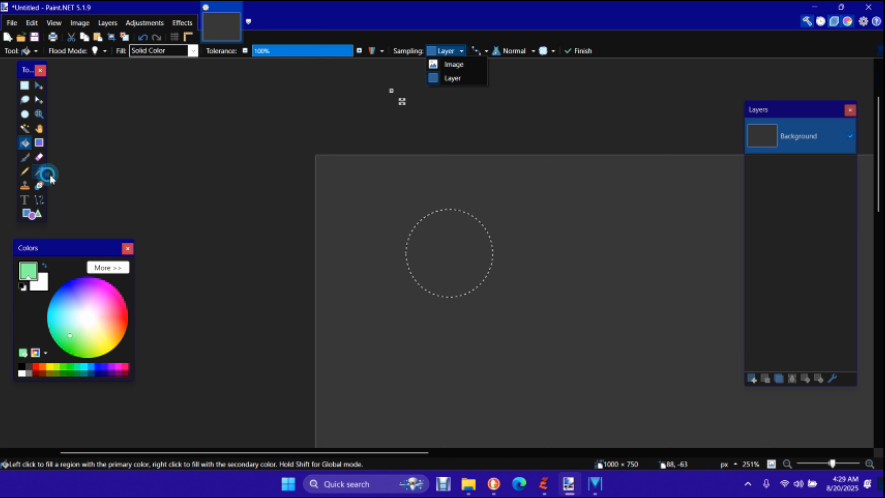
# - Paint a thin green curved stroke across the circular selection with the Paintbrush at brush size 4
pyautogui.click(25, 159)
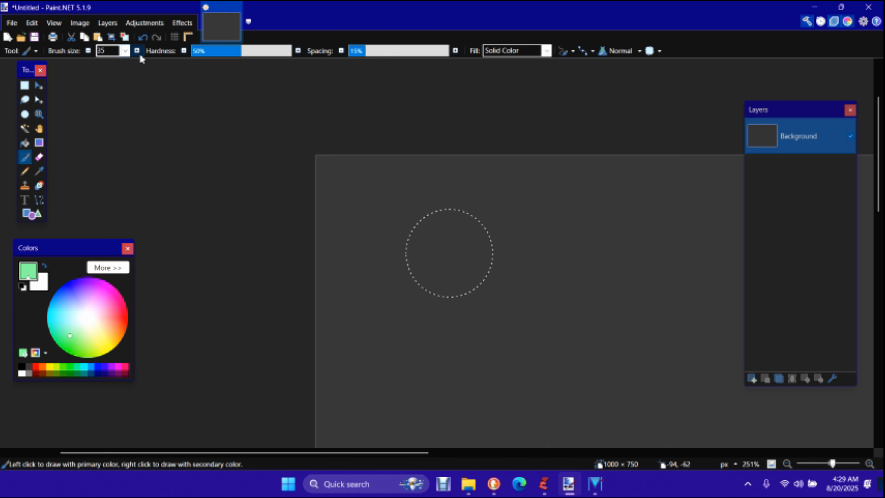
pyautogui.click(125, 51)
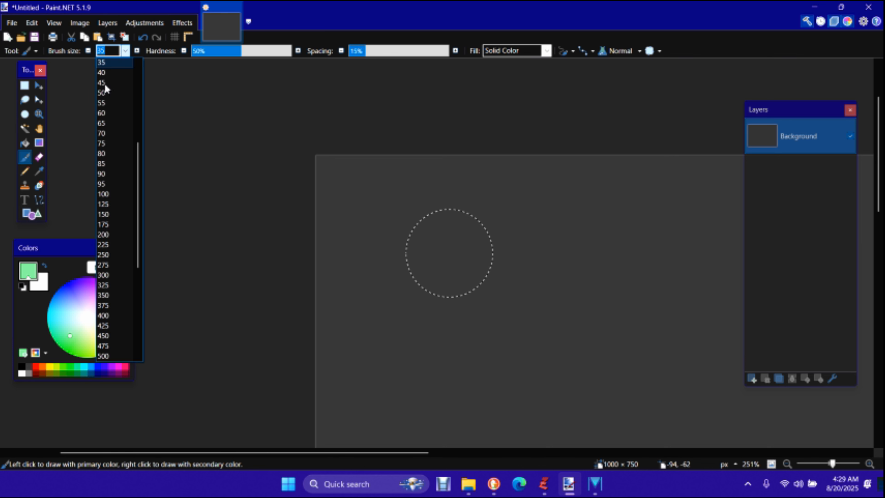
pyautogui.scroll(3, 174, 174)
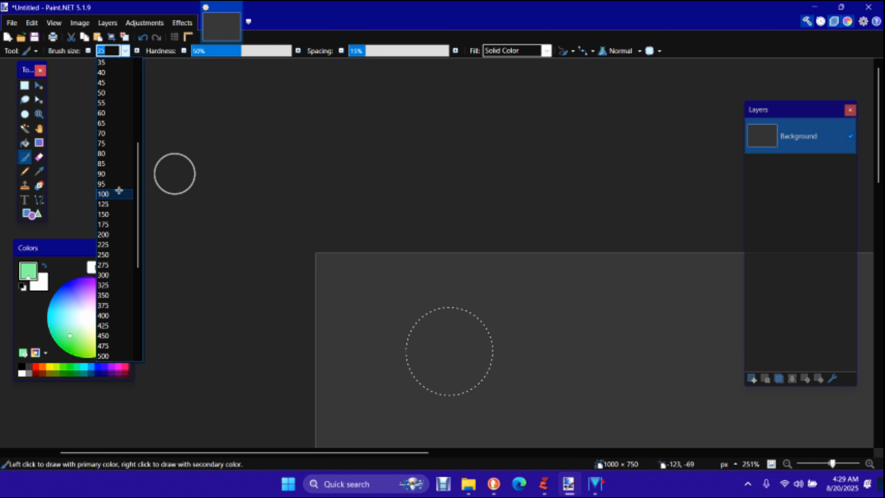
pyautogui.scroll(6, 119, 191)
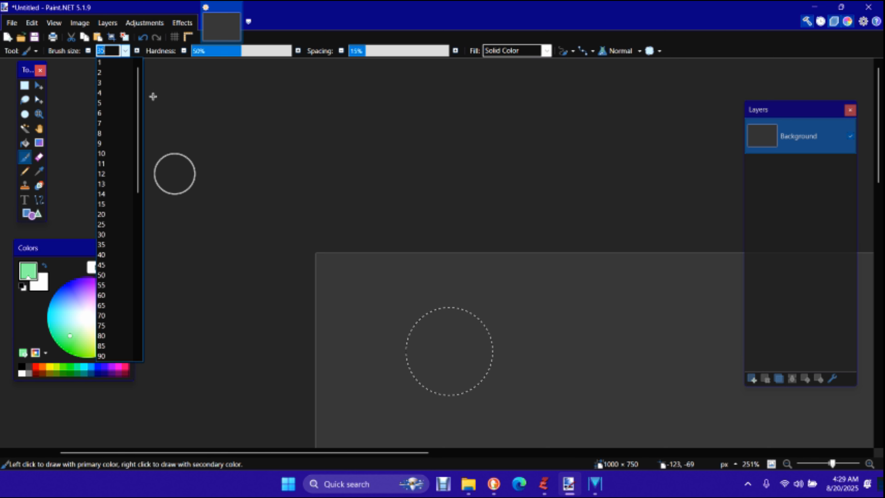
pyautogui.click(118, 93)
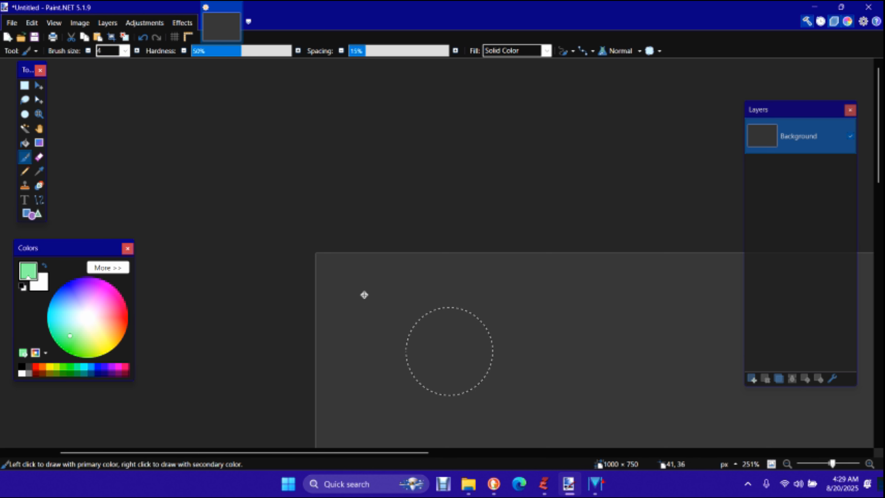
pyautogui.moveTo(364, 296)
pyautogui.mouseDown()
pyautogui.moveTo(438, 352)
pyautogui.moveTo(500, 359)
pyautogui.mouseUp()
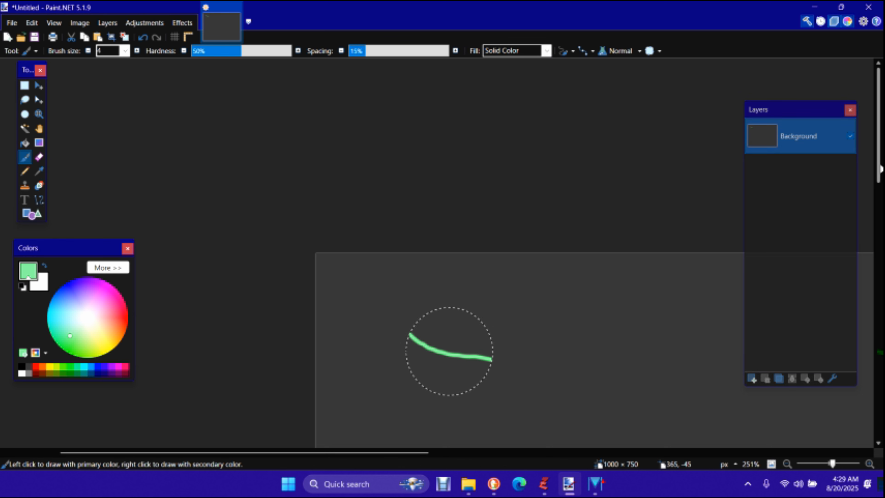
# - Replace the circular selection with a selection of the entire canvas
pyautogui.moveTo(879, 170); pyautogui.dragTo(879, 218)
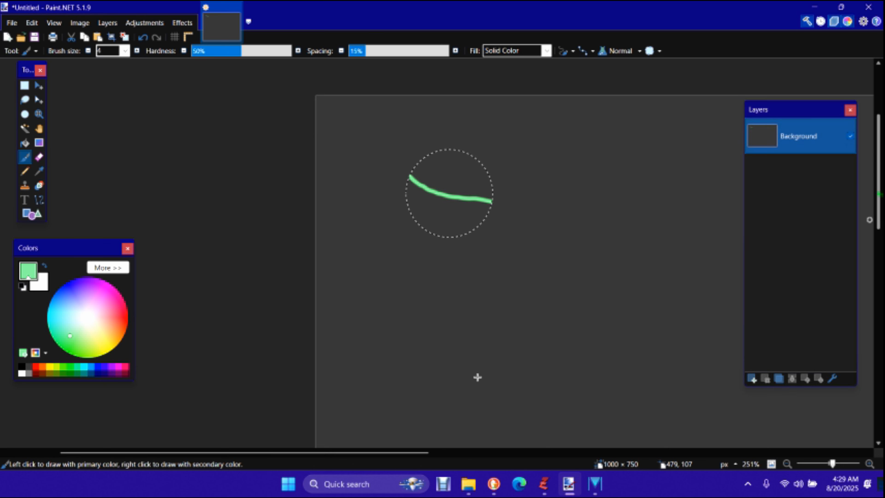
pyautogui.scroll(2, 425, 366)
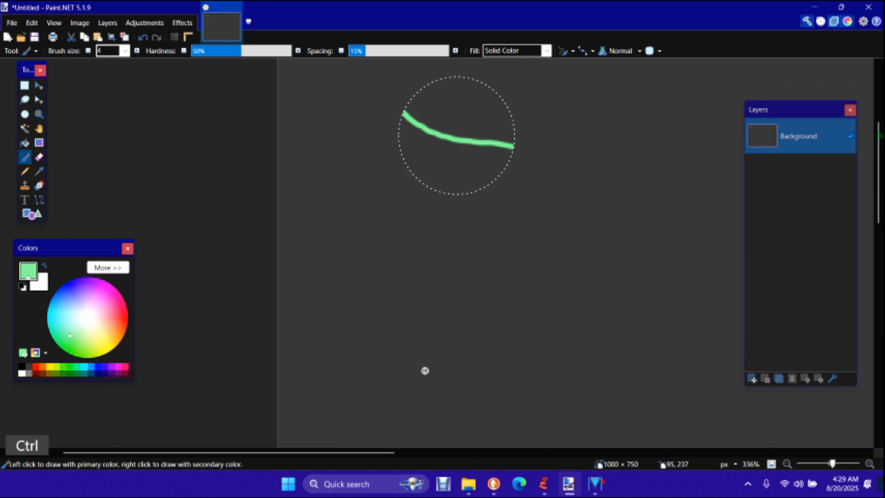
pyautogui.scroll(-3, 423, 366)
pyautogui.scroll(-3, 422, 366)
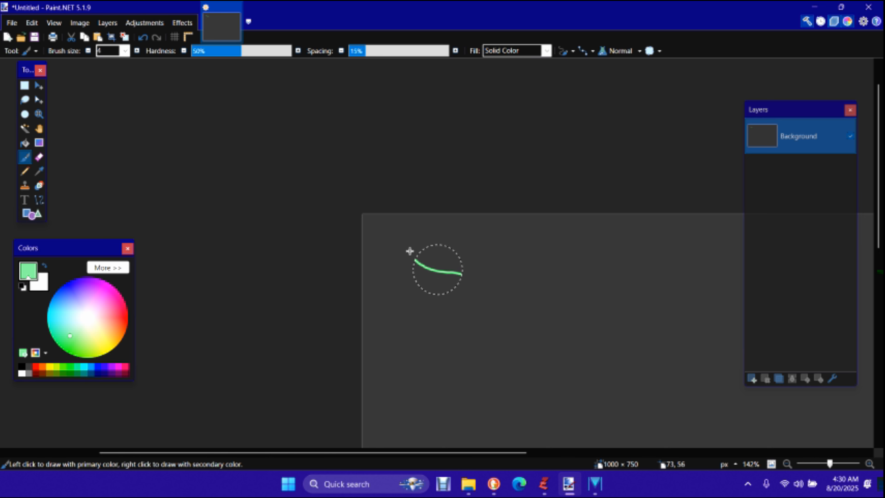
pyautogui.press('ctrl')
pyautogui.hotkey('ctrl', 'a')
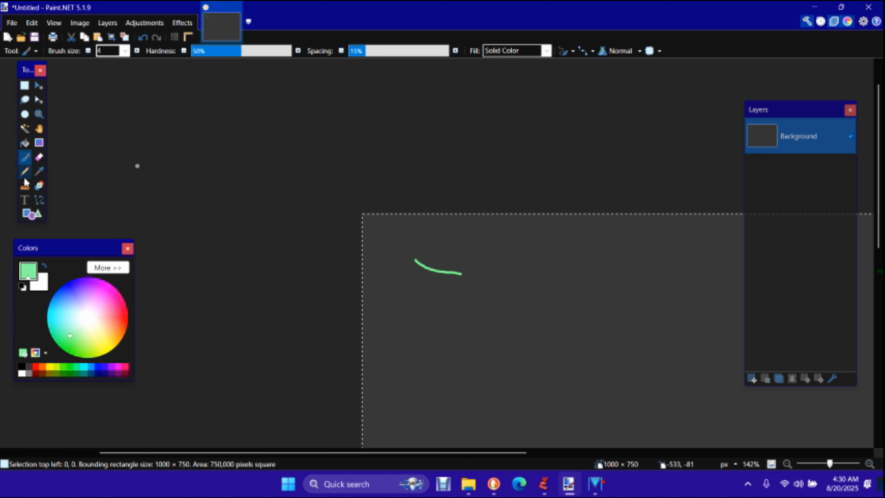
# - Look through the Clone Stamp, Shapes, Line/Curve and Recolor tools, including the list of available shape types
pyautogui.click(26, 188)
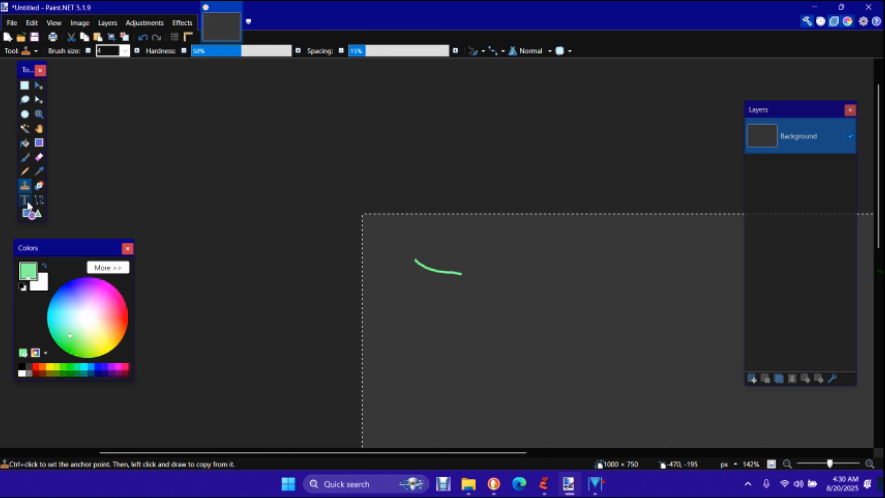
pyautogui.click(30, 217)
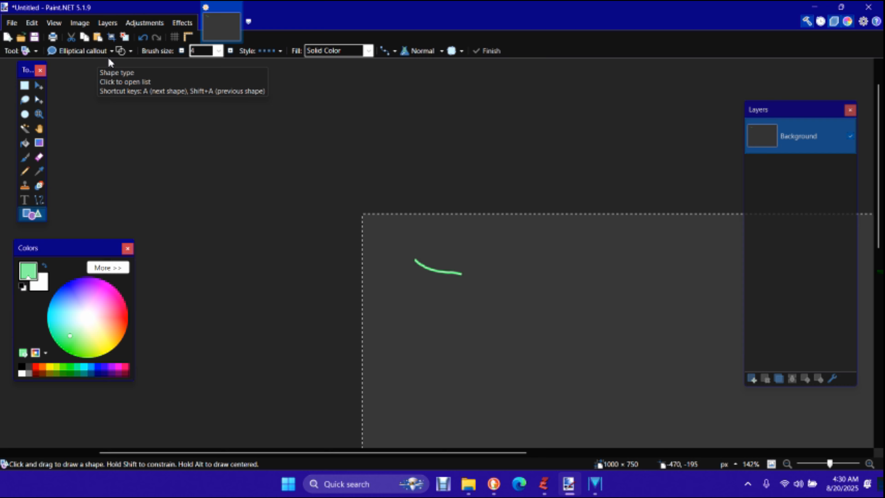
pyautogui.click(112, 52)
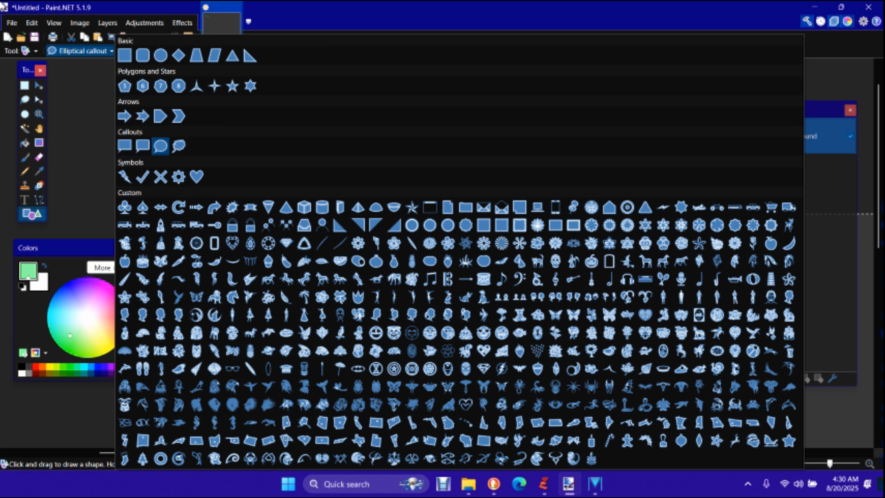
pyautogui.click(83, 91)
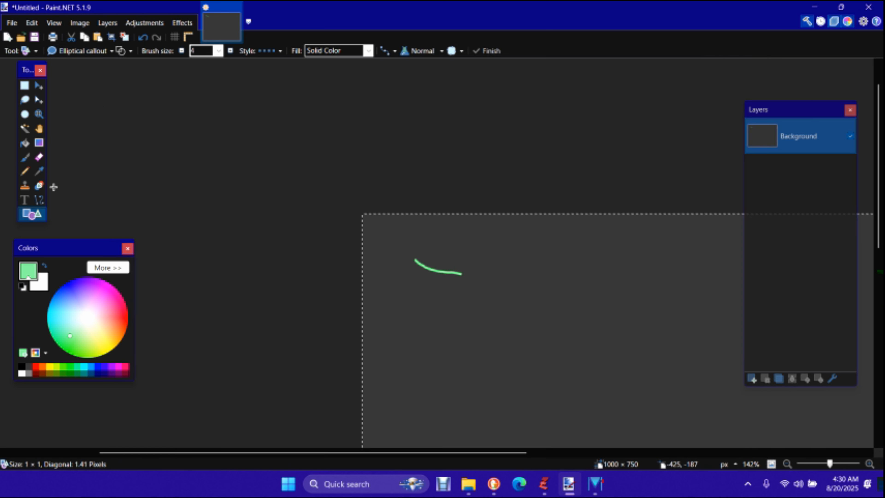
pyautogui.click(39, 200)
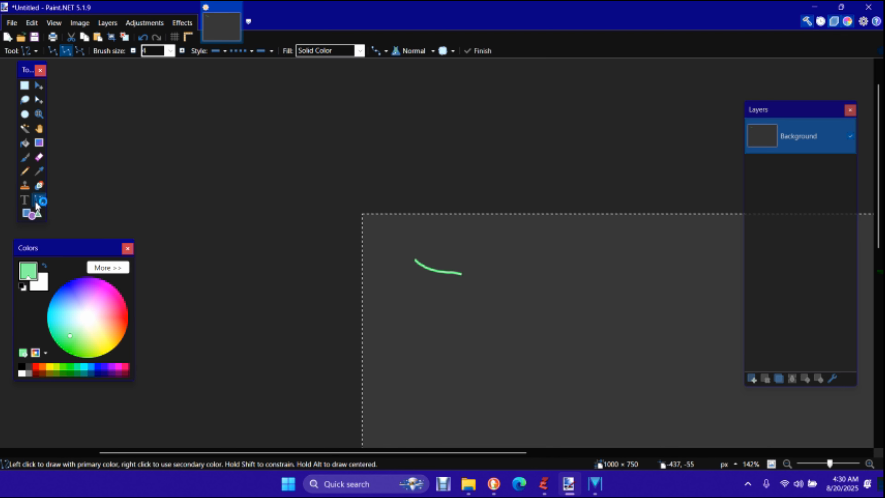
pyautogui.click(40, 186)
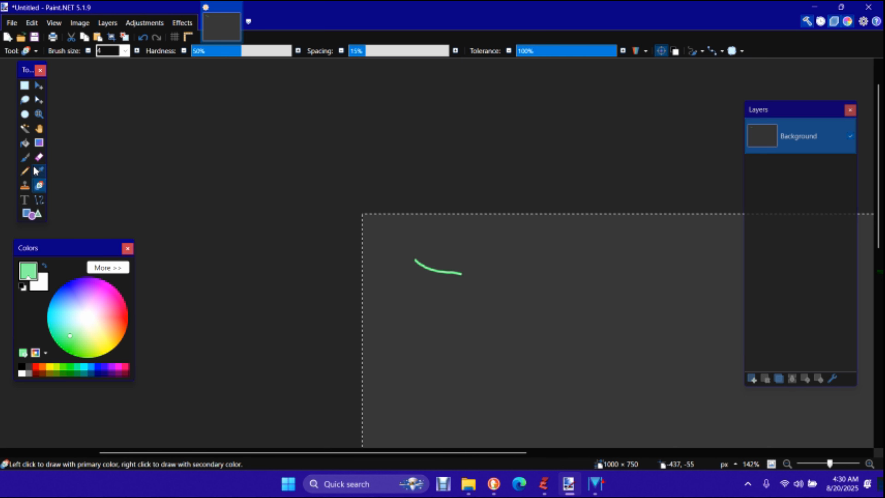
# - Choose a light red primary color from the color wheel, and sample the stroke's green as primary with the Color Picker
pyautogui.click(40, 174)
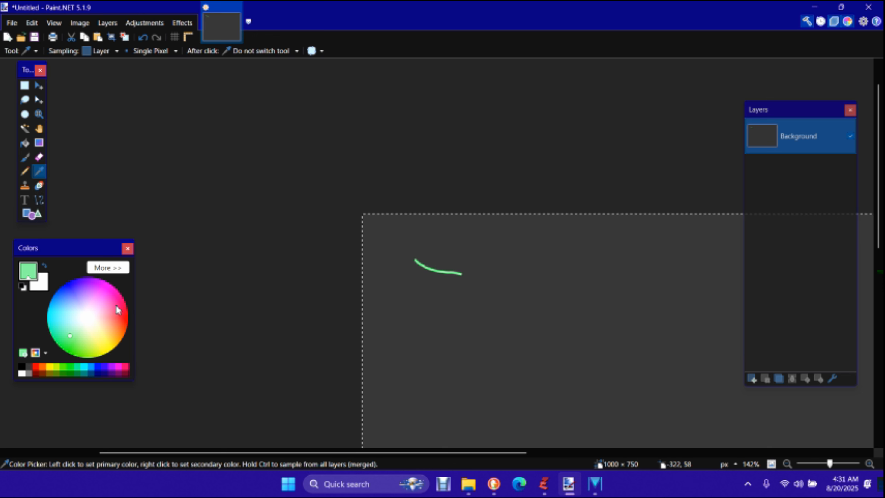
pyautogui.click(110, 317)
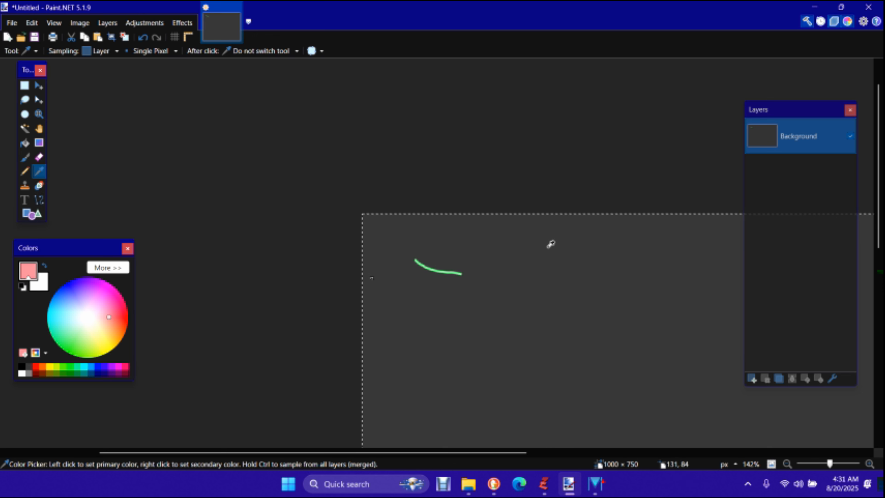
pyautogui.click(442, 270)
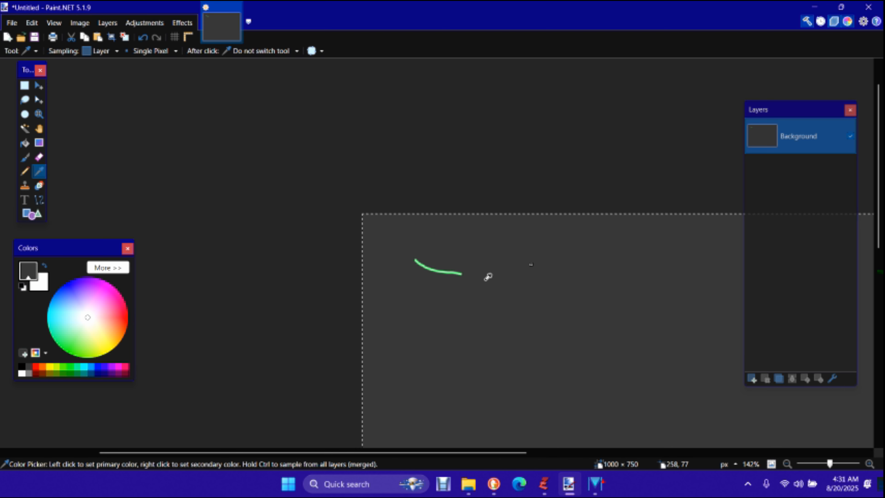
pyautogui.click(451, 271)
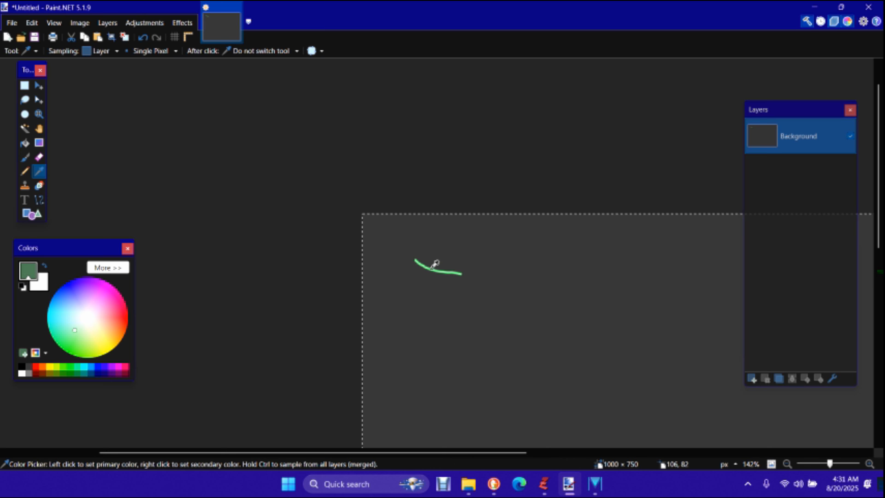
pyautogui.scroll(1, 473, 344)
pyautogui.scroll(4, 436, 153)
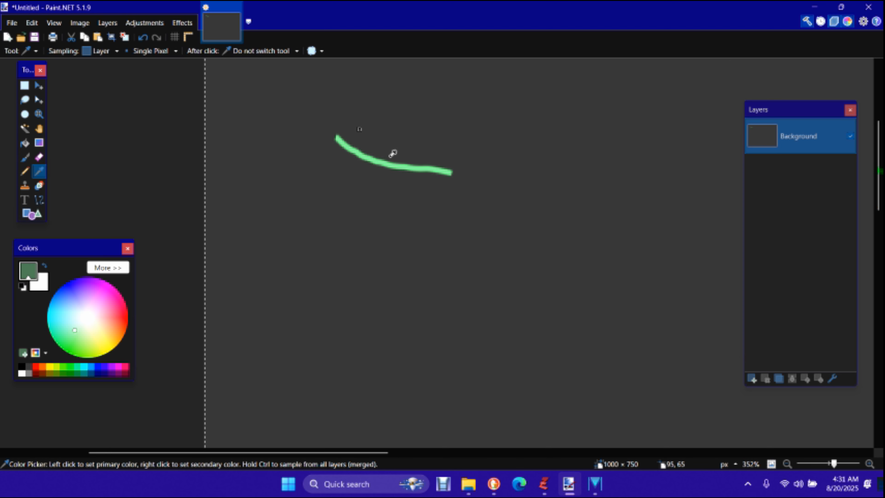
pyautogui.click(378, 161)
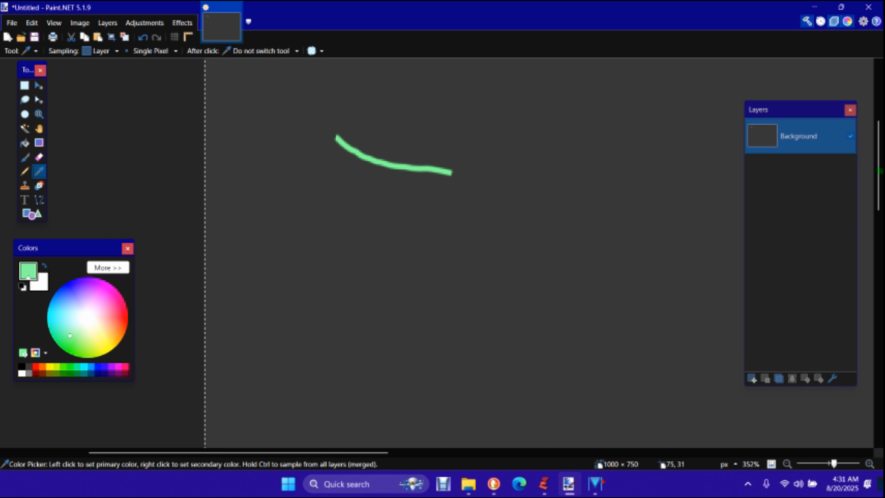
# - Erase a small patch across the green stroke with the Eraser, and undo the erasure
pyautogui.click(39, 159)
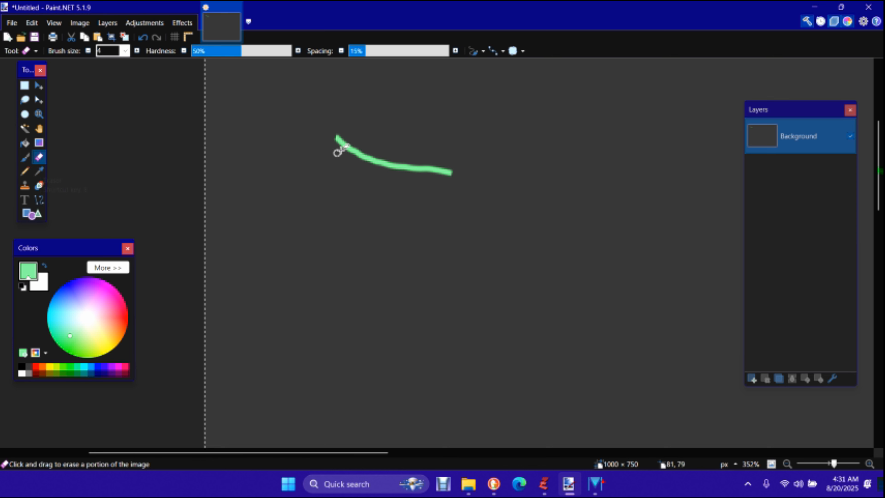
pyautogui.click(349, 150)
pyautogui.moveTo(350, 149)
pyautogui.mouseDown()
pyautogui.moveTo(371, 139)
pyautogui.moveTo(366, 163)
pyautogui.mouseUp()
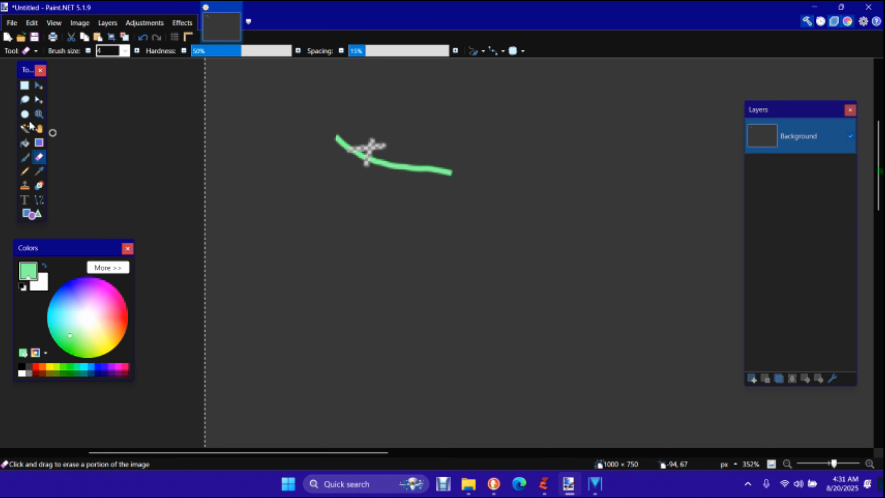
pyautogui.press('z')
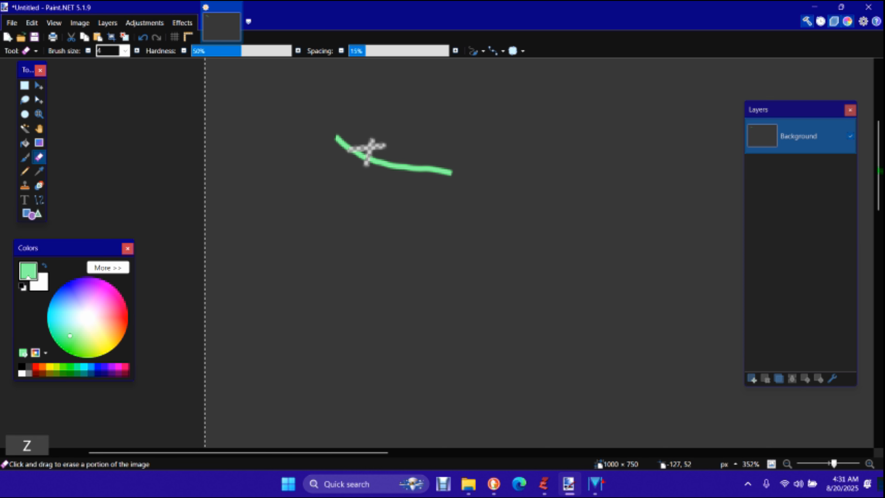
pyautogui.hotkey('shift', 'z')
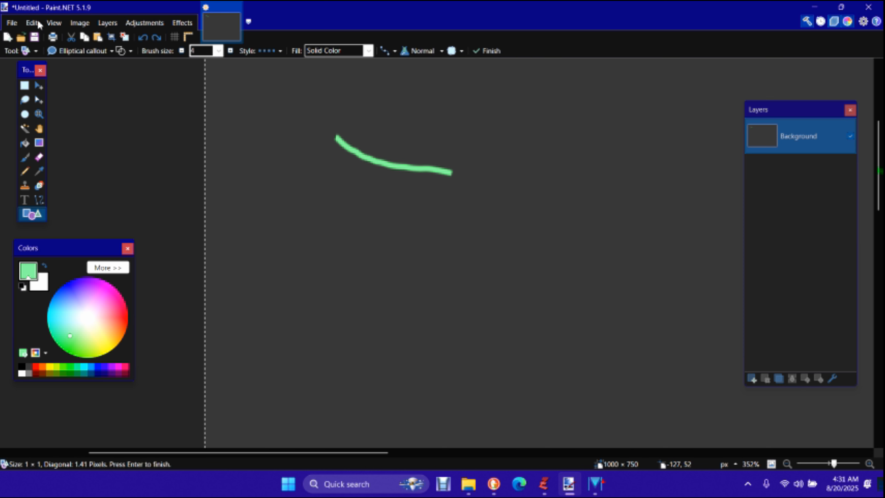
# - Pan the canvas with the Pan tool, and switch through the Zoom tool to Move Selected Pixels
pyautogui.click(39, 130)
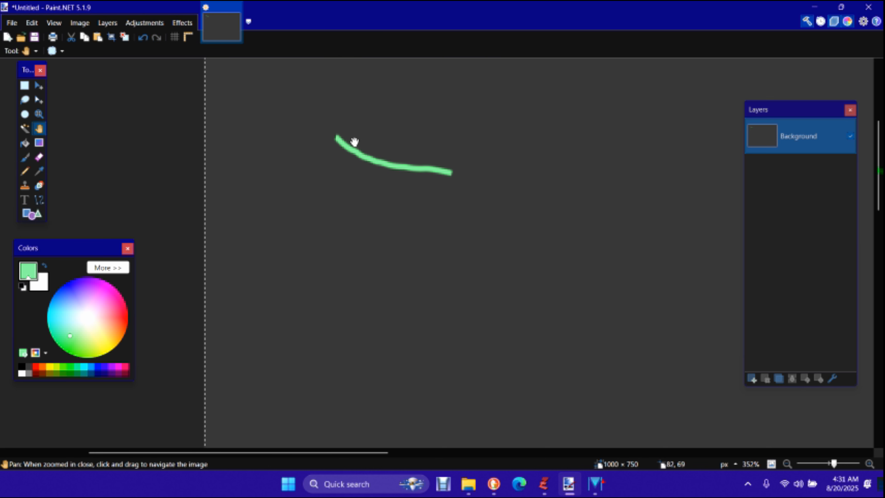
pyautogui.moveTo(355, 142)
pyautogui.mouseDown()
pyautogui.moveTo(434, 207)
pyautogui.moveTo(360, 198)
pyautogui.moveTo(359, 217)
pyautogui.moveTo(351, 207)
pyautogui.mouseUp()
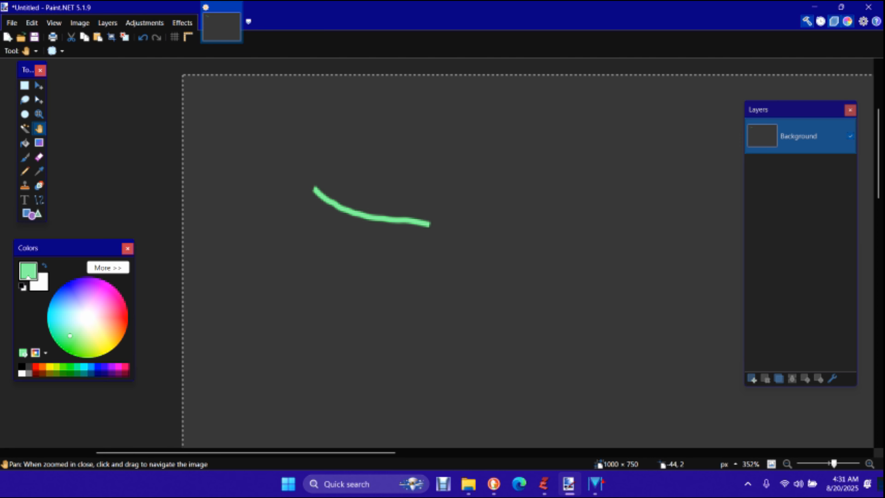
pyautogui.click(38, 114)
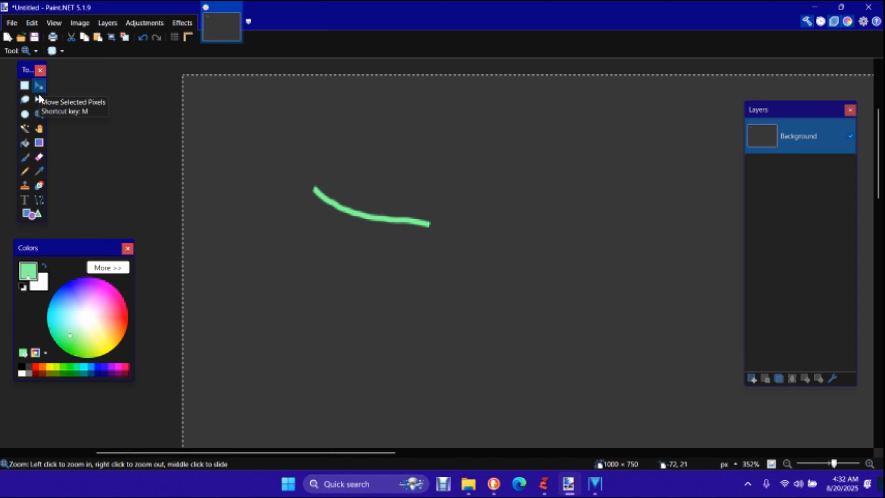
pyautogui.click(39, 97)
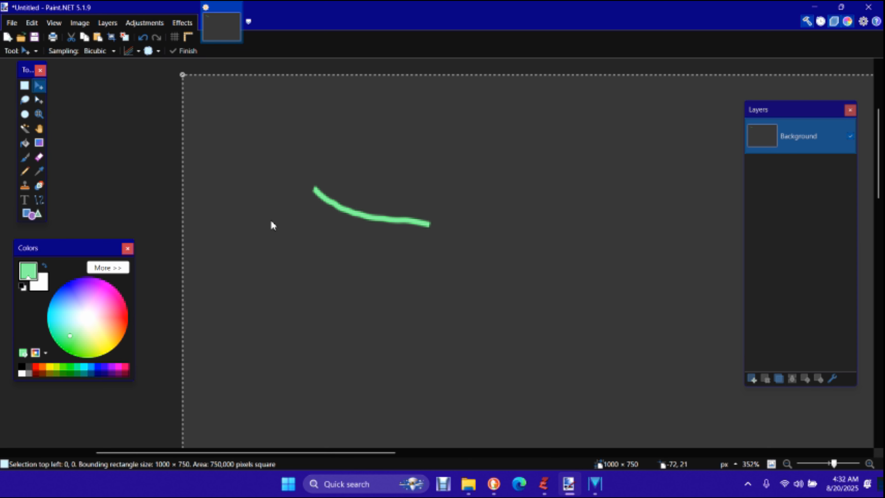
# - Select the green stroke with the Magic Wand at 50% tolerance, and close the Layers window
pyautogui.click(25, 129)
pyautogui.click(358, 218)
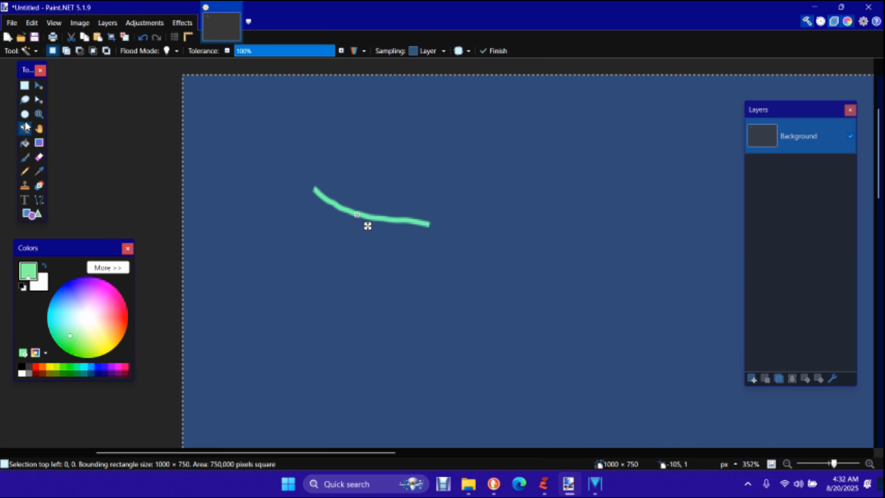
pyautogui.click(395, 220)
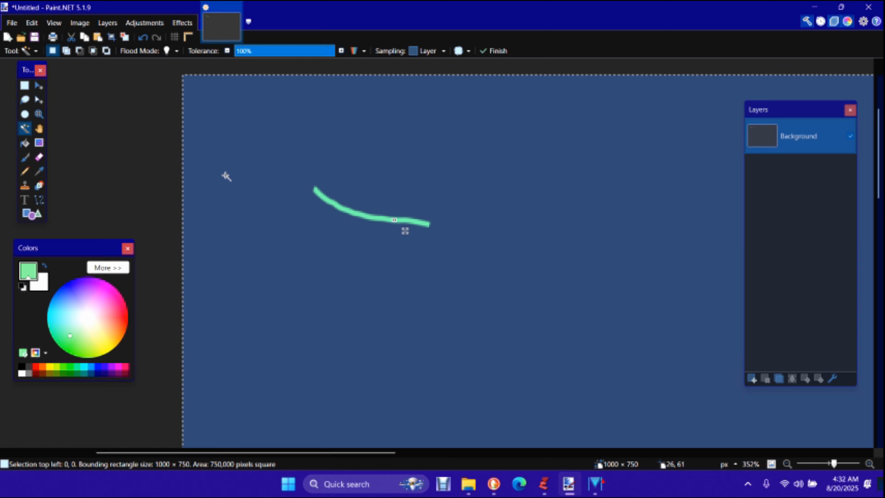
pyautogui.hotkey('ctrl', 'a')
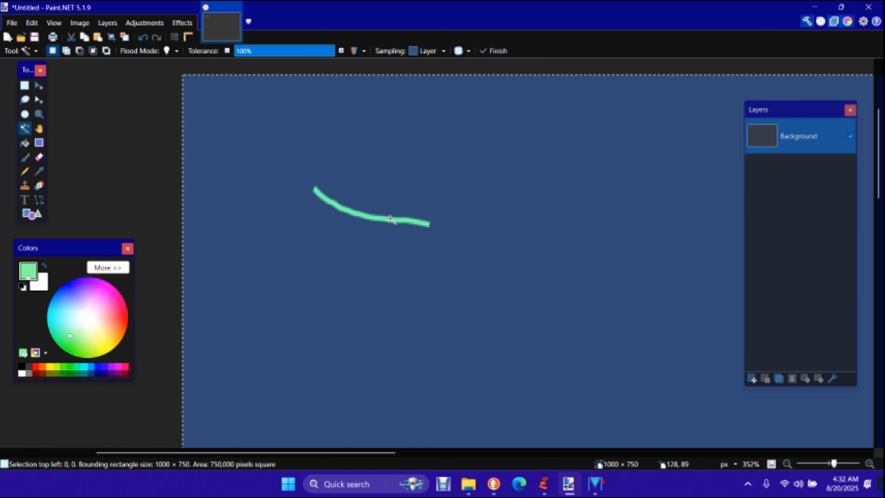
pyautogui.click(392, 223)
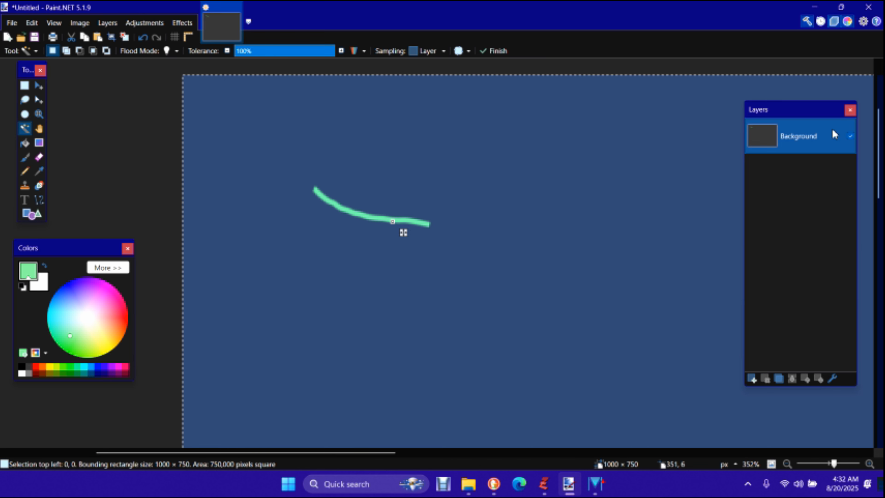
pyautogui.click(850, 110)
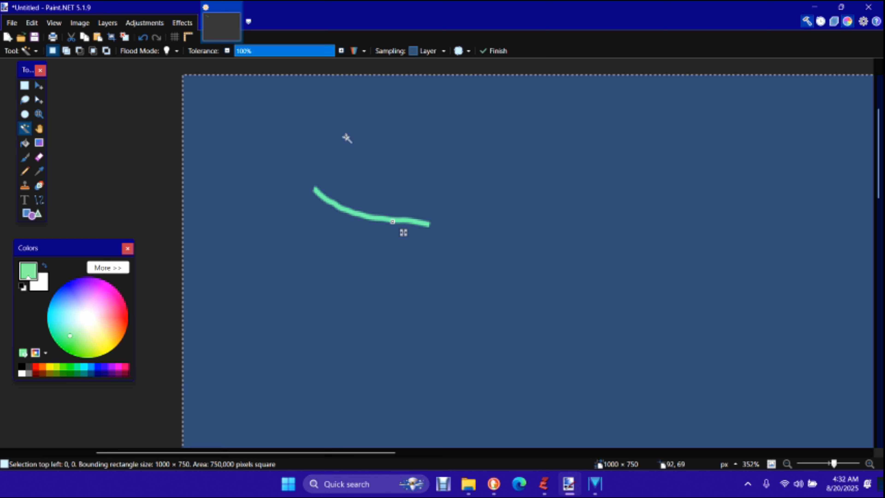
pyautogui.click(289, 50)
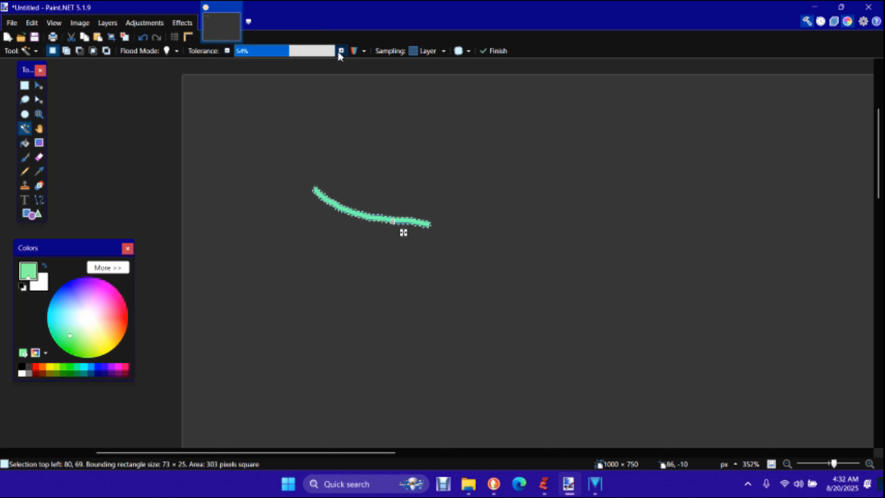
pyautogui.click(285, 46)
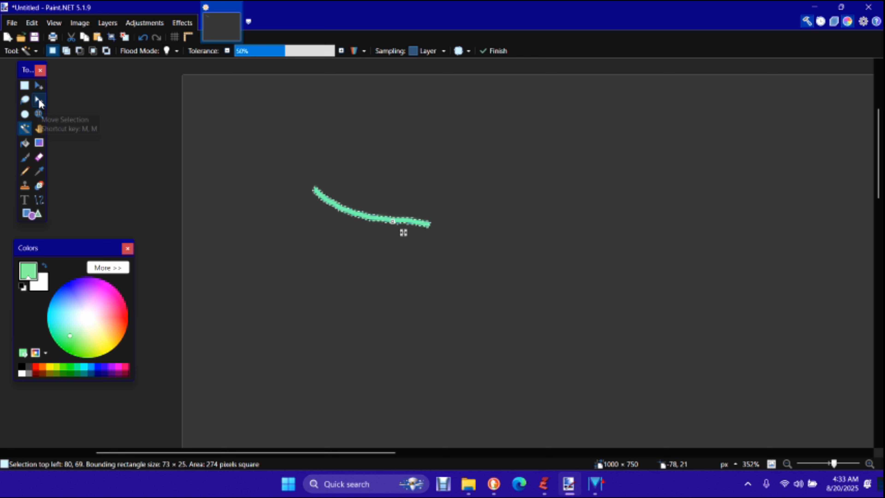
# - Move the selected stroke's pixels about 98 px to the right with Move Selected Pixels
pyautogui.click(39, 85)
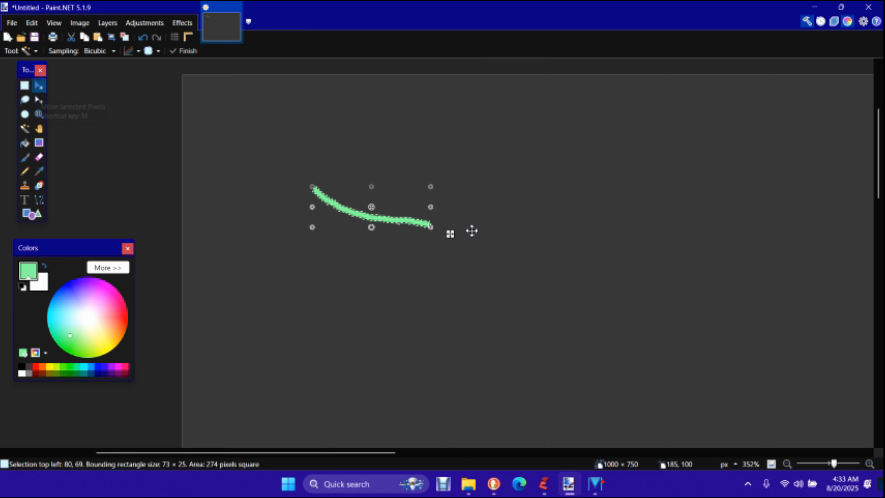
pyautogui.moveTo(452, 232); pyautogui.dragTo(611, 234)
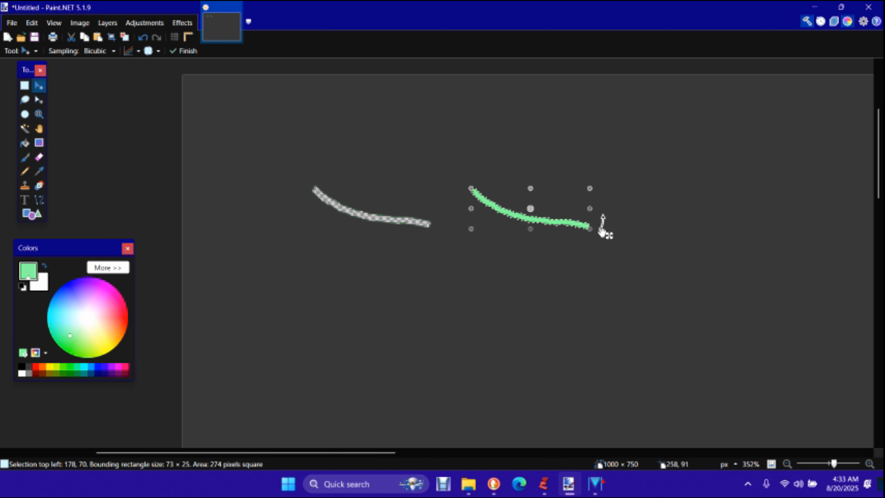
# - Rotate the moved stroke about 40° counterclockwise, and stretch its height outward from the lower edge of its bounding box
pyautogui.moveTo(602, 231)
pyautogui.mouseDown()
pyautogui.moveTo(611, 212)
pyautogui.moveTo(601, 177)
pyautogui.mouseUp()
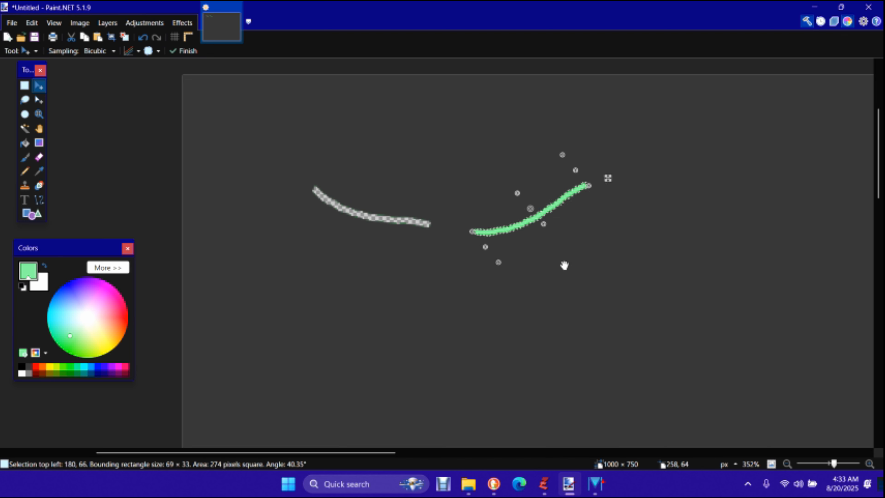
pyautogui.moveTo(545, 226); pyautogui.dragTo(574, 260)
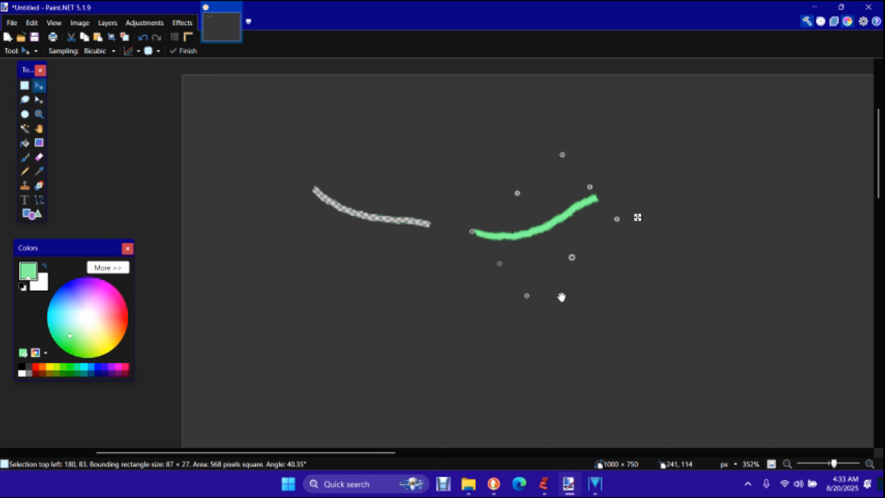